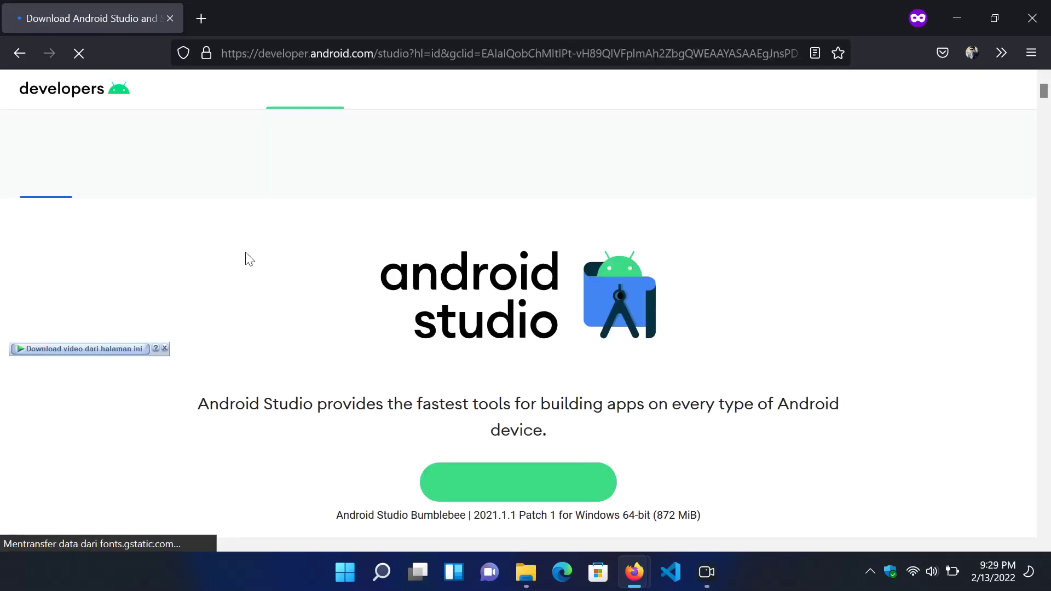
Request the Android Studio Bumblebee 2021.1.1 Patch 1 download, go through the license agreement and agree to its terms and conditions.
{"action": "scroll", "coordinate": [524, 226], "scroll_direction": "down", "scroll_amount": 3}
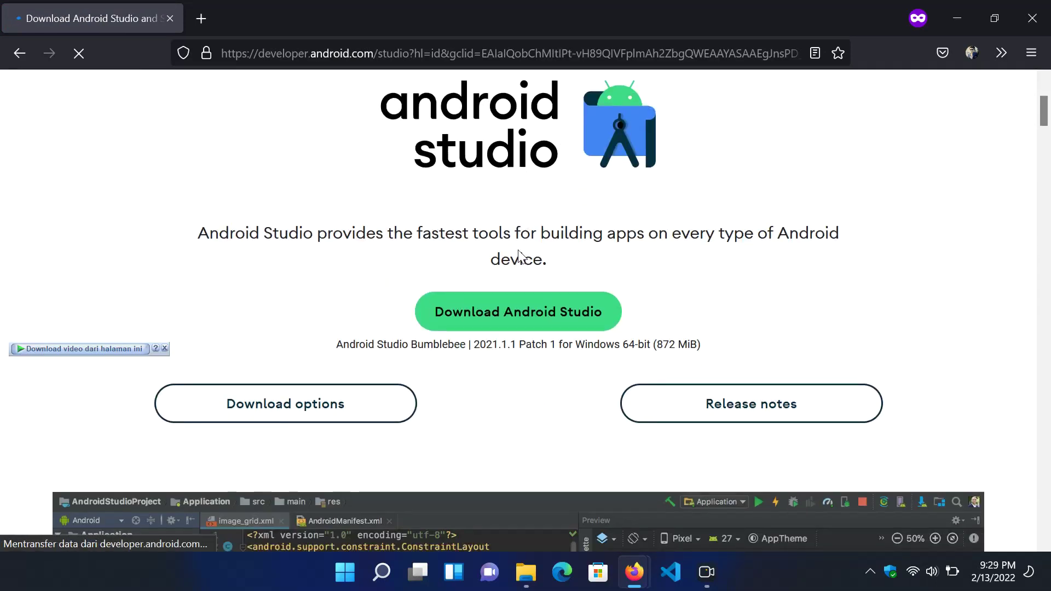
{"action": "left_click", "coordinate": [517, 312]}
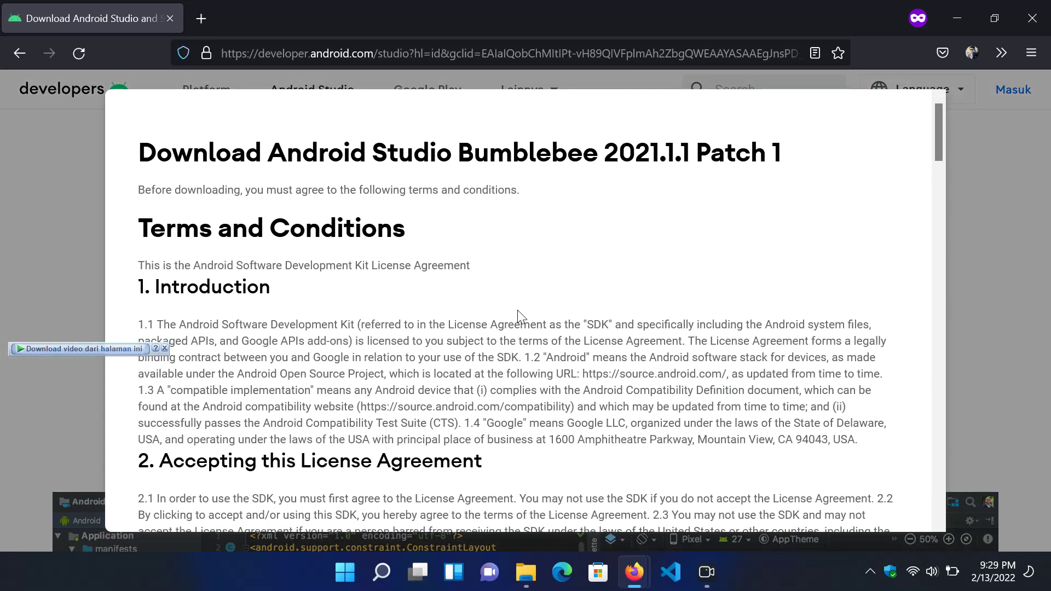
{"action": "scroll", "coordinate": [518, 316], "scroll_direction": "down", "scroll_amount": 8}
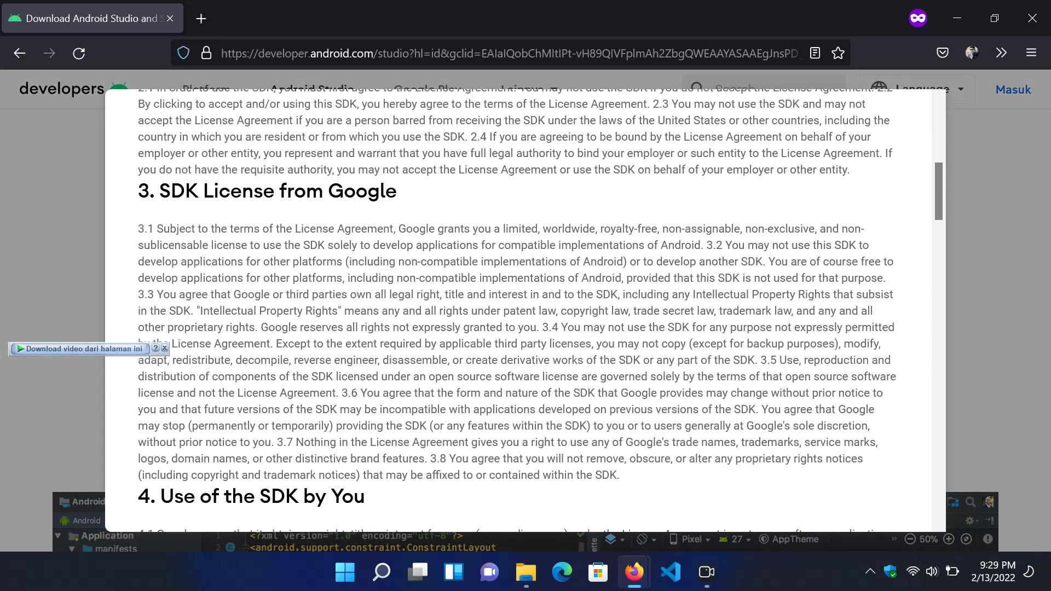
{"action": "scroll", "coordinate": [519, 316], "scroll_direction": "down", "scroll_amount": 6}
{"action": "scroll", "coordinate": [518, 316], "scroll_direction": "down", "scroll_amount": 5}
{"action": "scroll", "coordinate": [515, 309], "scroll_direction": "down", "scroll_amount": 13}
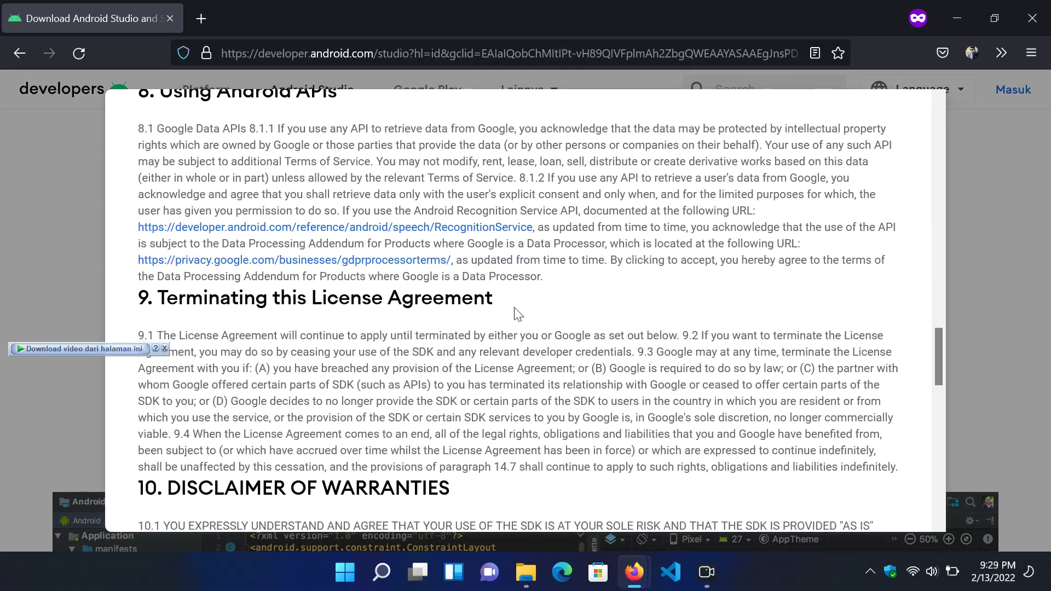
{"action": "scroll", "coordinate": [515, 309], "scroll_direction": "down", "scroll_amount": 12}
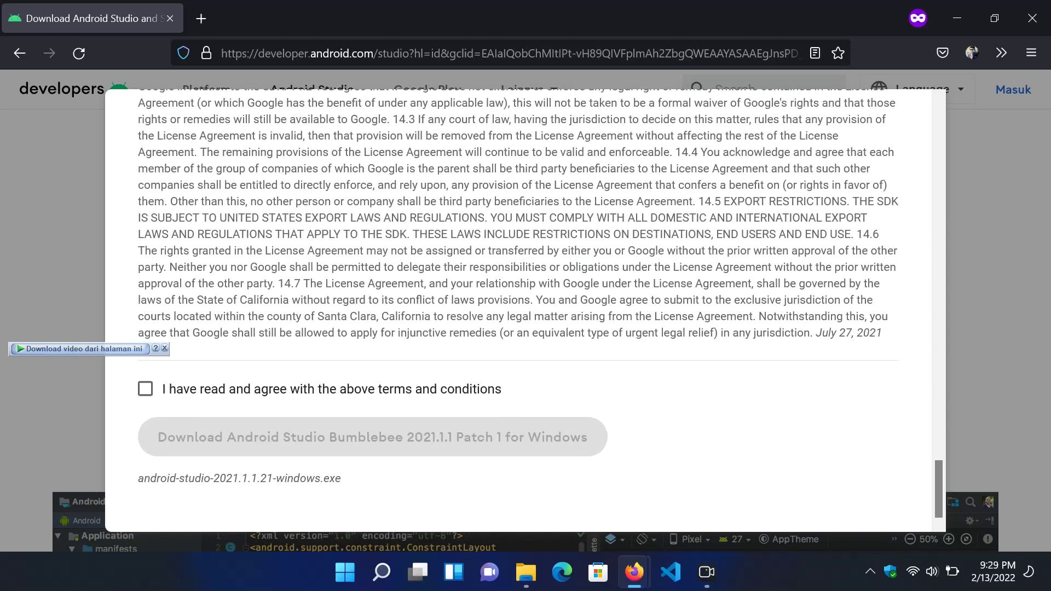
{"action": "left_click", "coordinate": [146, 390]}
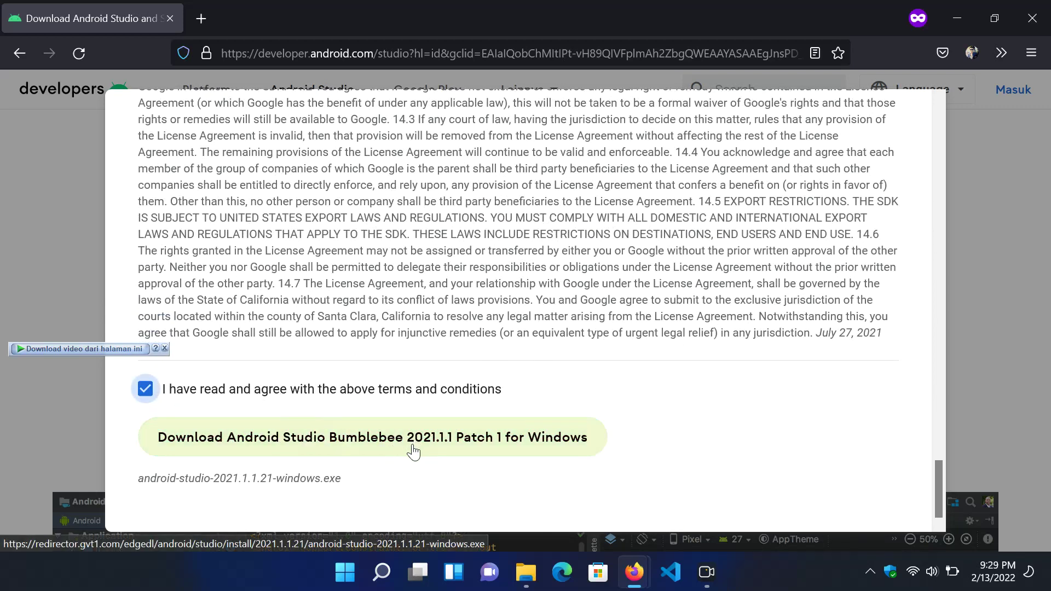
Download the Windows installer android-studio-2021.1.1.21-windows.exe into Downloads\Programs and dismiss the download-complete notice.
{"action": "left_click", "coordinate": [444, 445]}
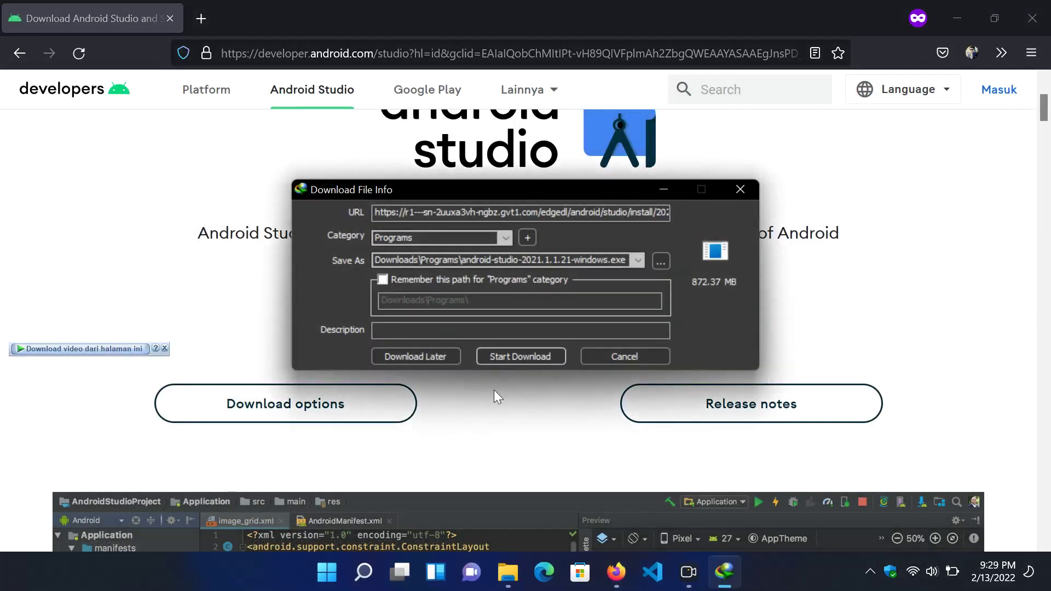
{"action": "left_click", "coordinate": [505, 356]}
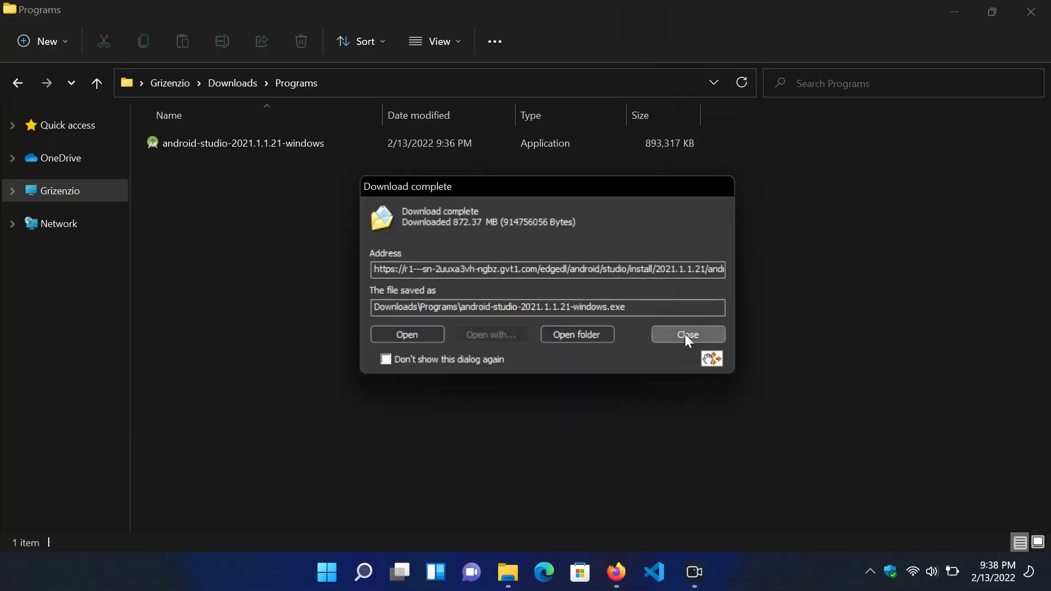
{"action": "left_click", "coordinate": [687, 335]}
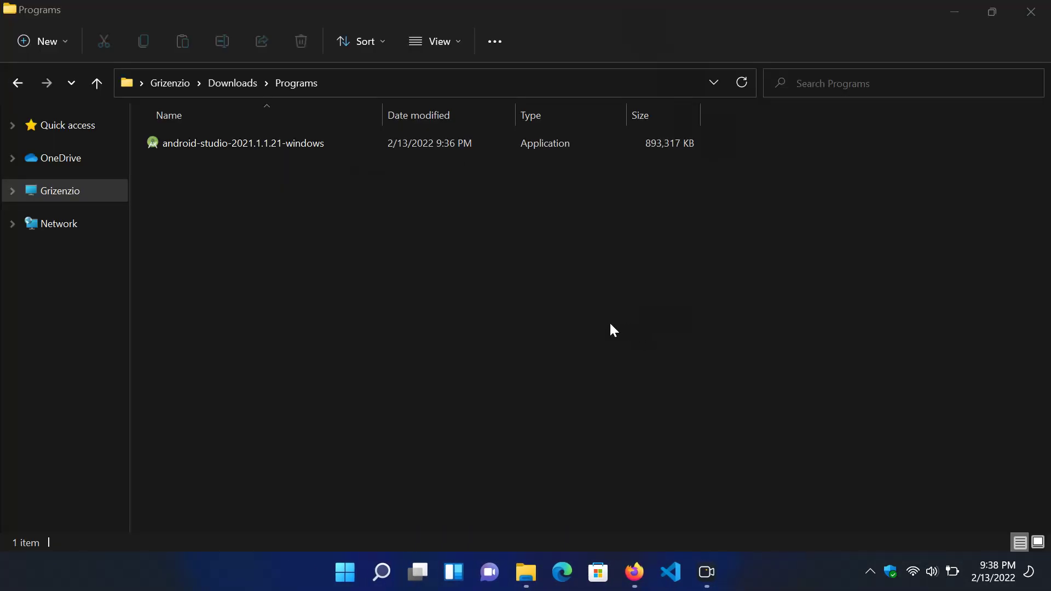
Run the downloaded Android Studio installer and include both the Android Studio and Android Virtual Device components.
{"action": "double_click", "coordinate": [251, 141]}
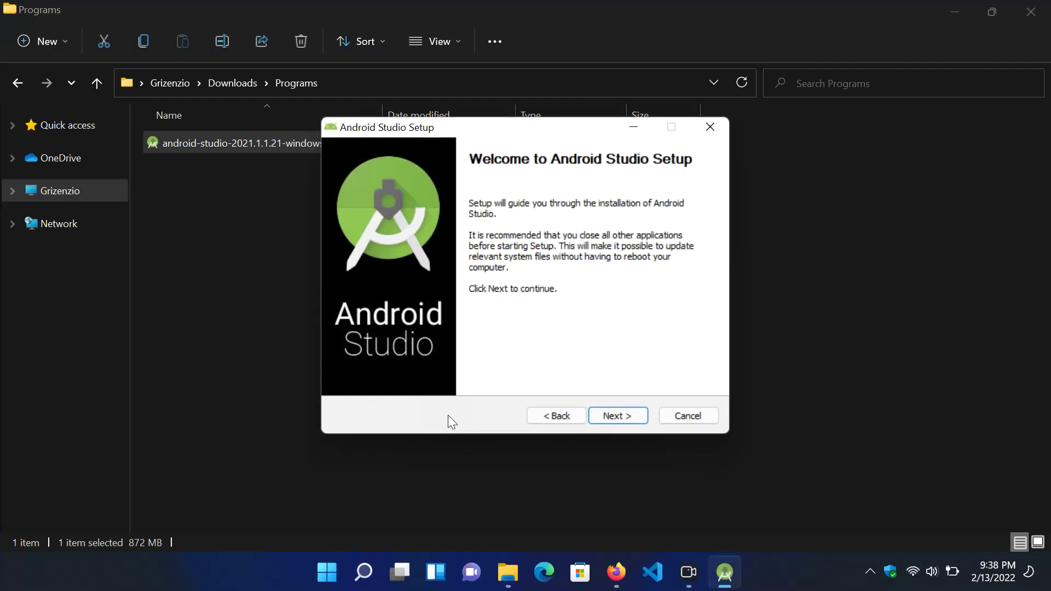
{"action": "left_click", "coordinate": [622, 420]}
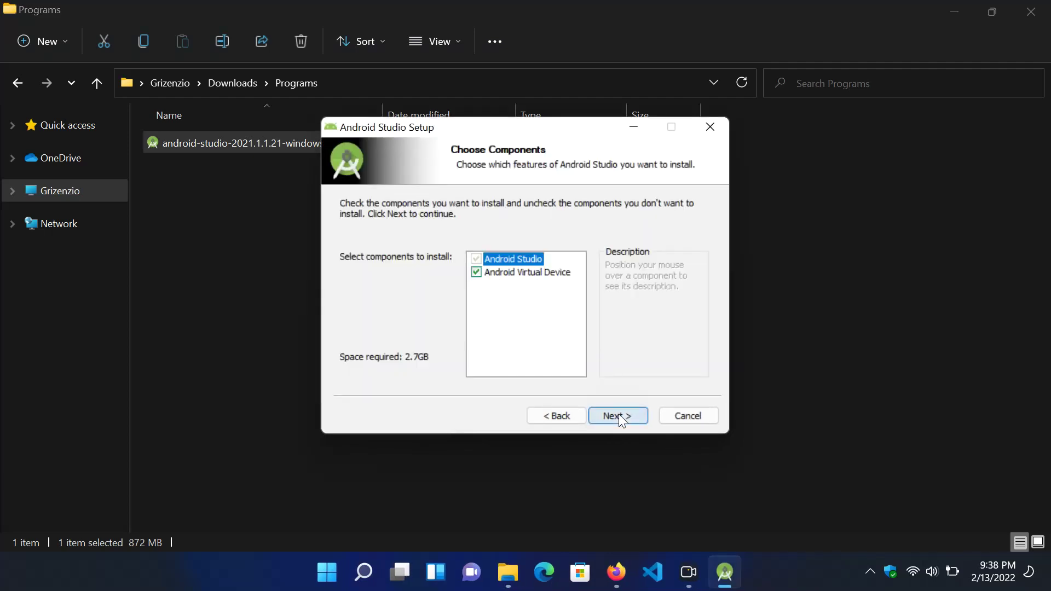
{"action": "mouse_move", "coordinate": [480, 273]}
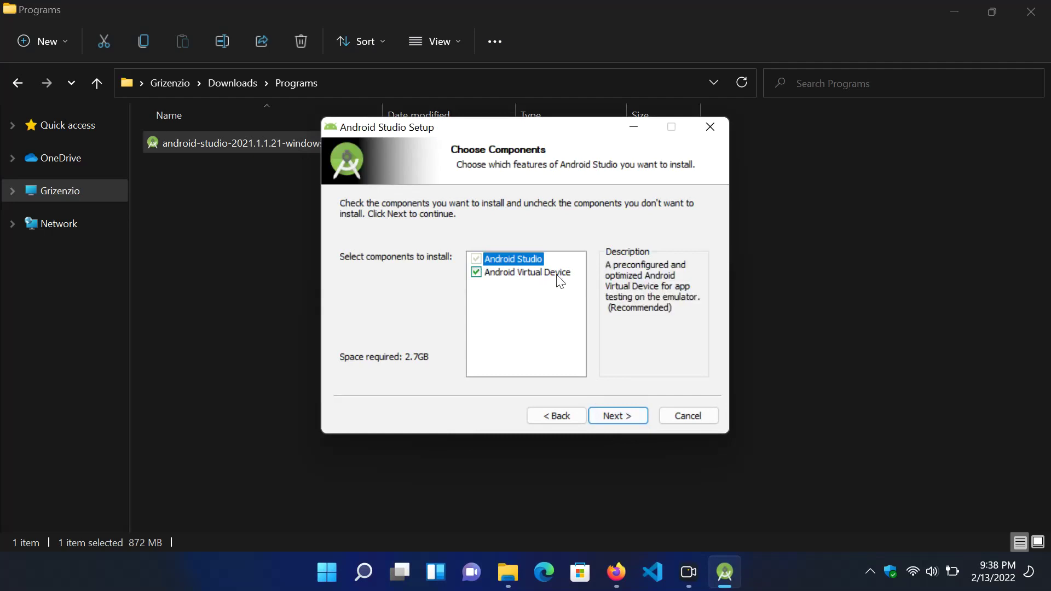
{"action": "left_click", "coordinate": [618, 416]}
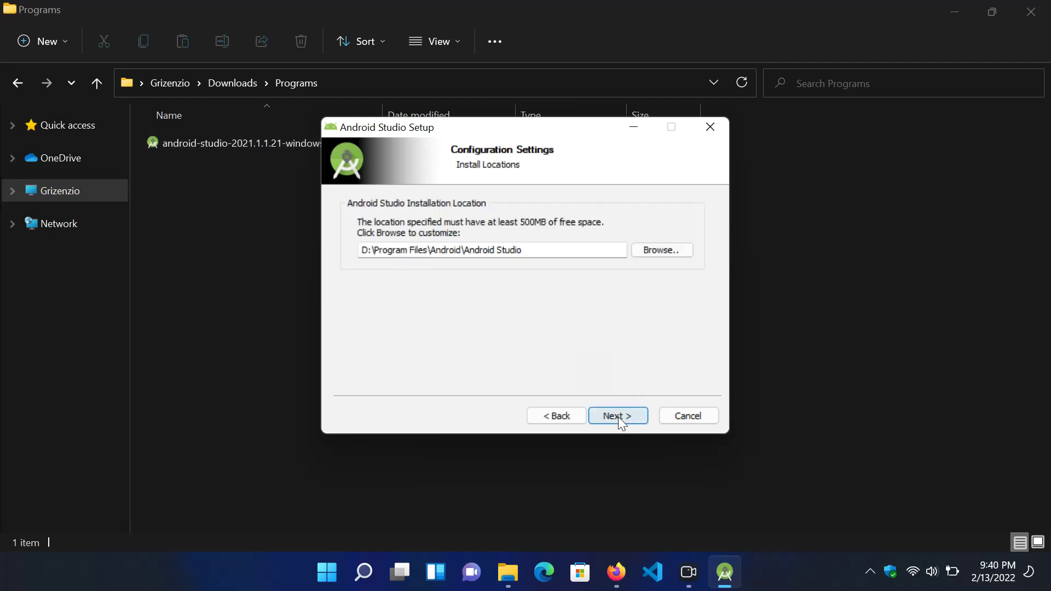
Install Android Studio in D:\Program Files\Android\Android Studio with the Start Menu folder Android Studio, showing the installation details.
{"action": "left_click", "coordinate": [619, 416]}
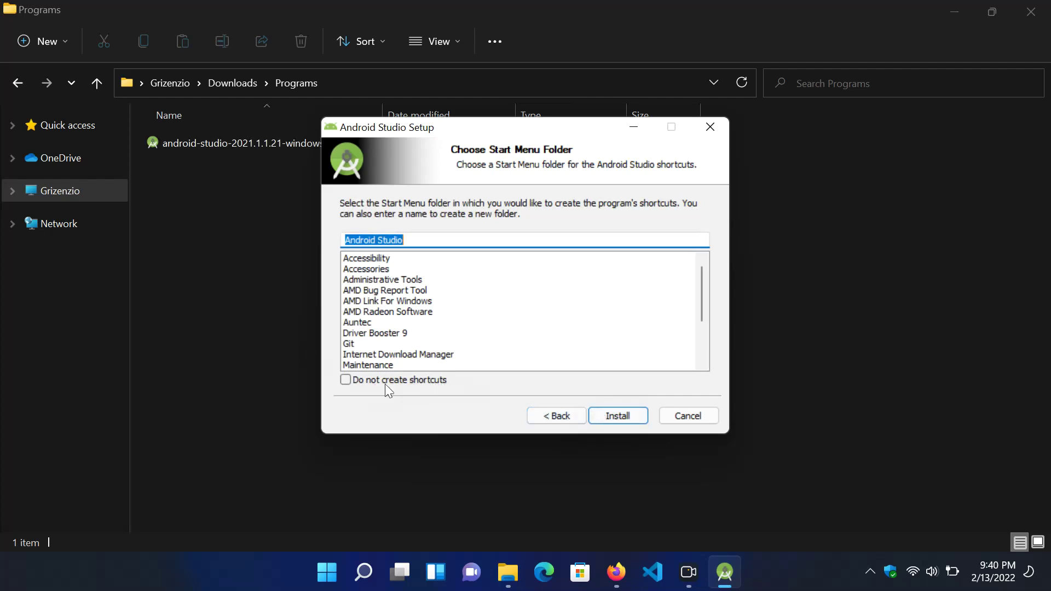
{"action": "left_click", "coordinate": [425, 381]}
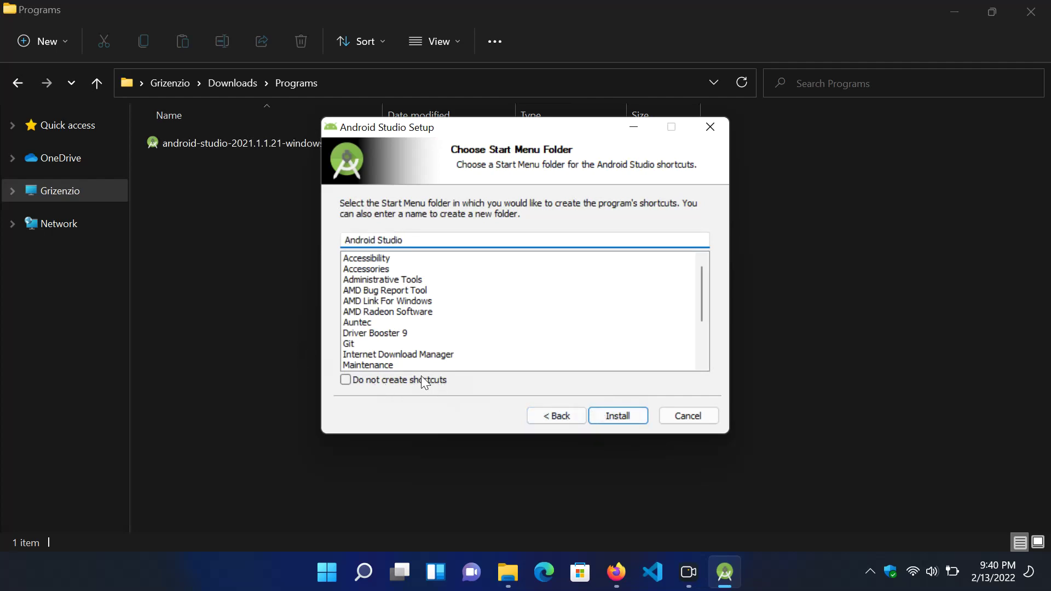
{"action": "left_click", "coordinate": [619, 417]}
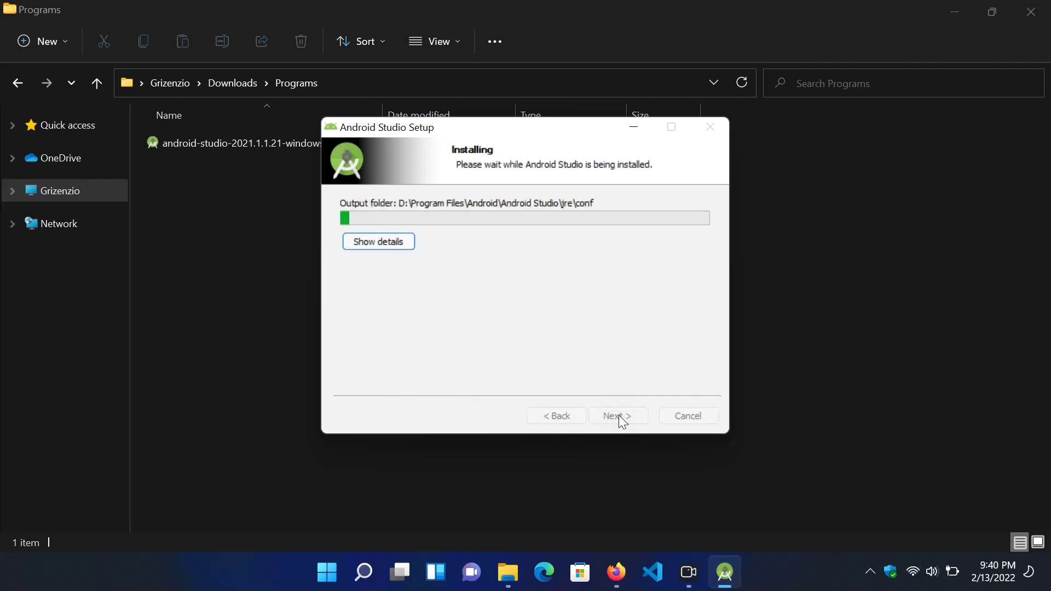
{"action": "left_click", "coordinate": [409, 246]}
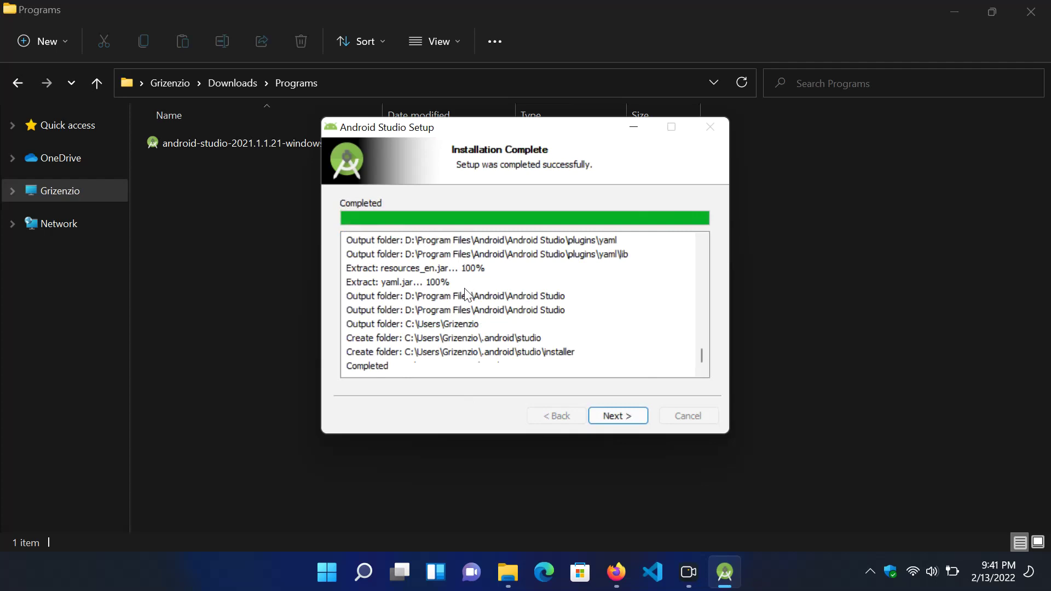
Finish the installer with Start Android Studio enabled, and launch it without importing settings.
{"action": "left_click", "coordinate": [606, 417]}
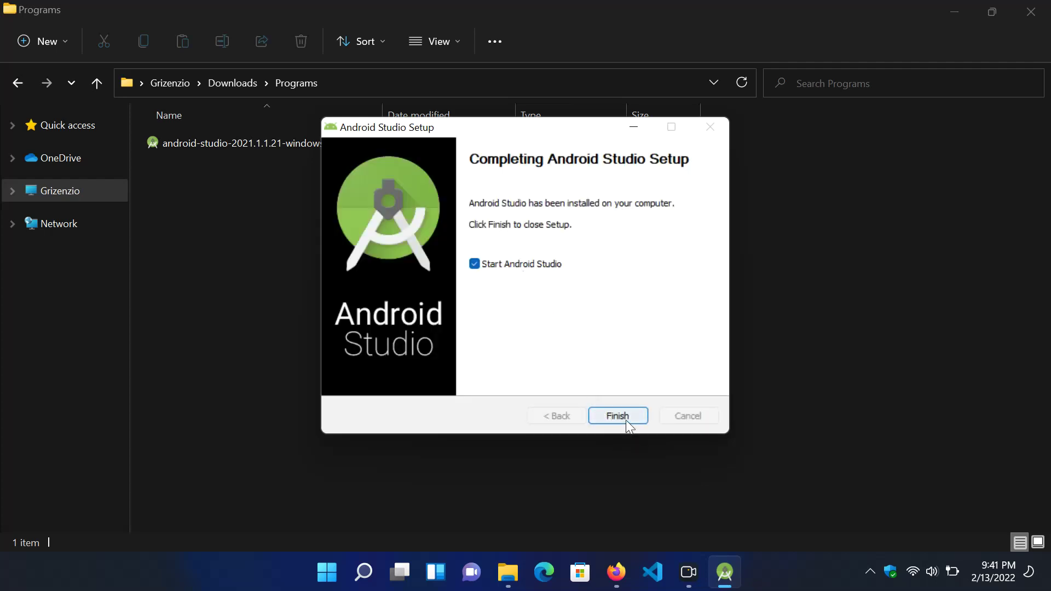
{"action": "left_click", "coordinate": [625, 416]}
{"action": "left_click", "coordinate": [726, 573]}
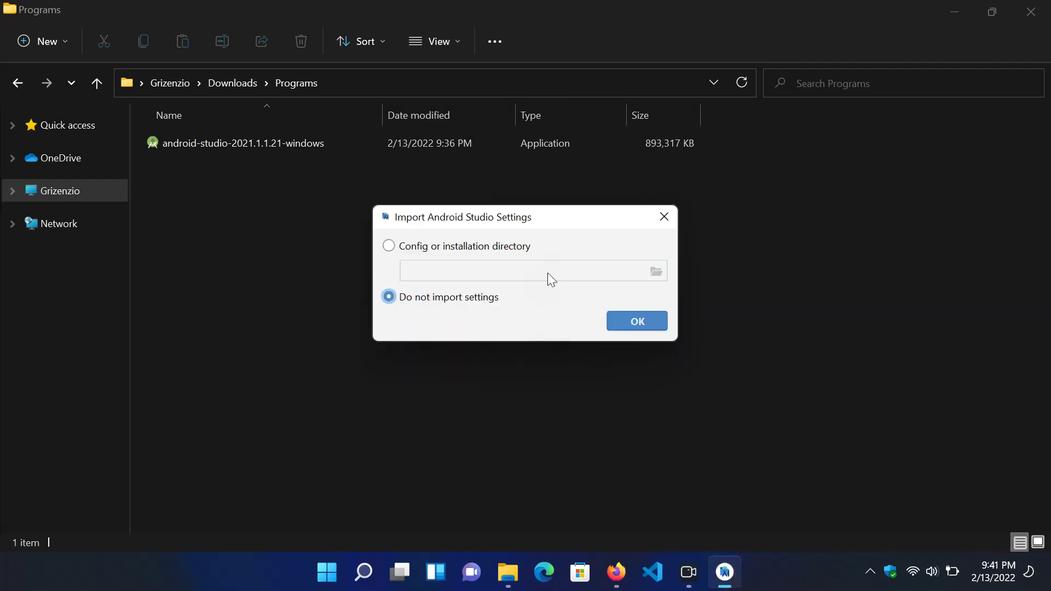
{"action": "left_click", "coordinate": [632, 321]}
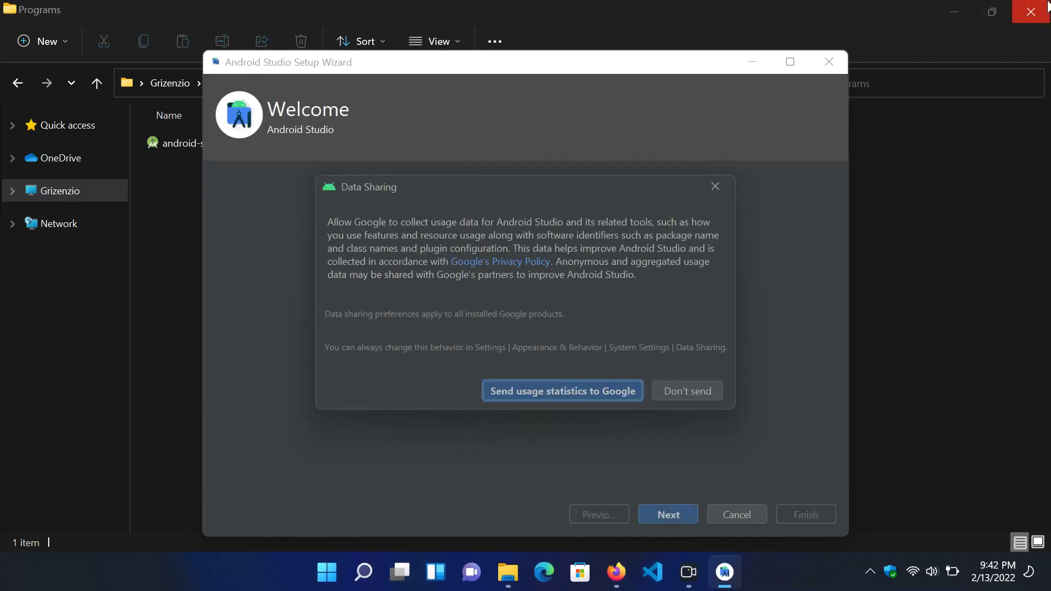
Close the Programs folder window, agree to send usage statistics to Google and proceed past the wizard's welcome page.
{"action": "left_click", "coordinate": [1019, 16]}
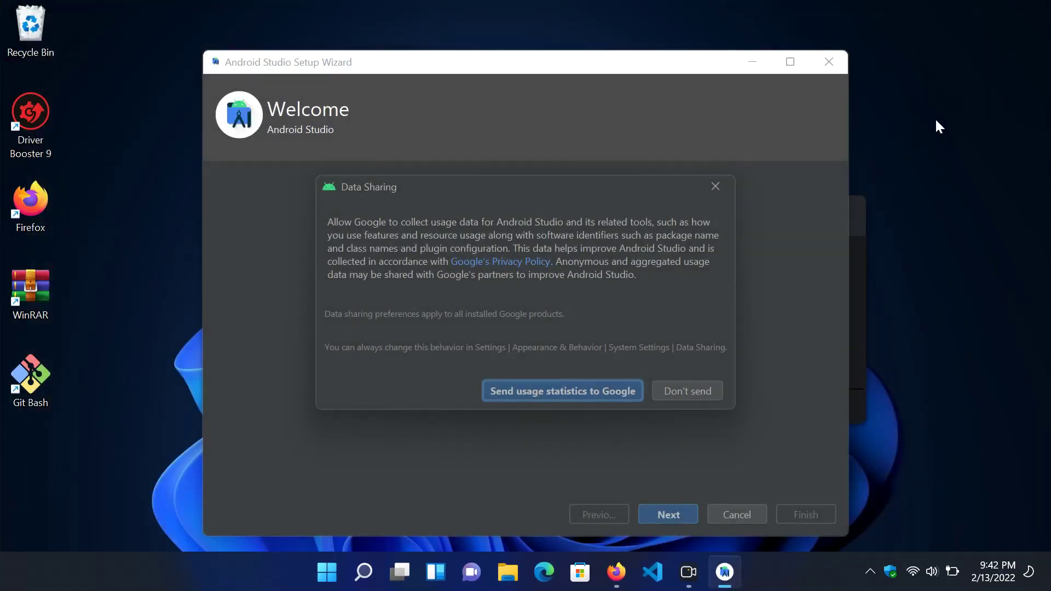
{"action": "left_click", "coordinate": [551, 392]}
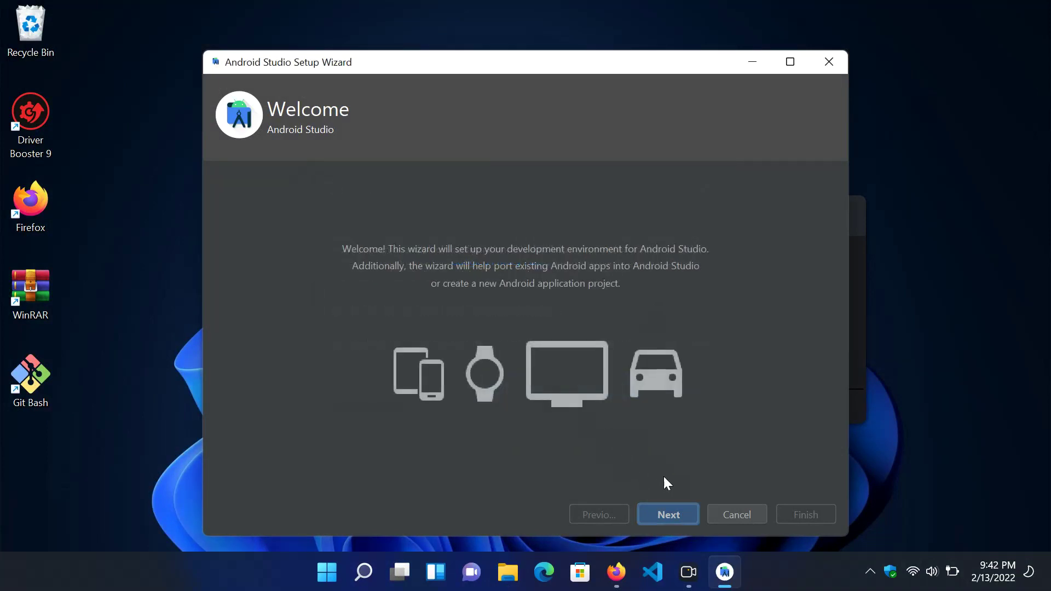
{"action": "left_click", "coordinate": [678, 518]}
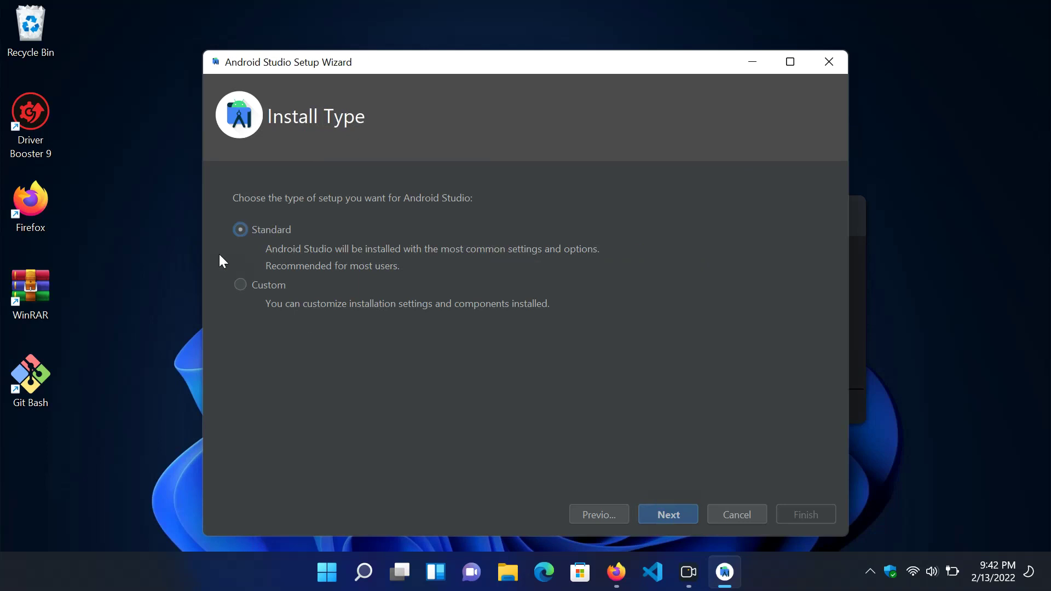
Choose the Custom setup type for Android Studio and continue.
{"action": "left_click", "coordinate": [272, 284]}
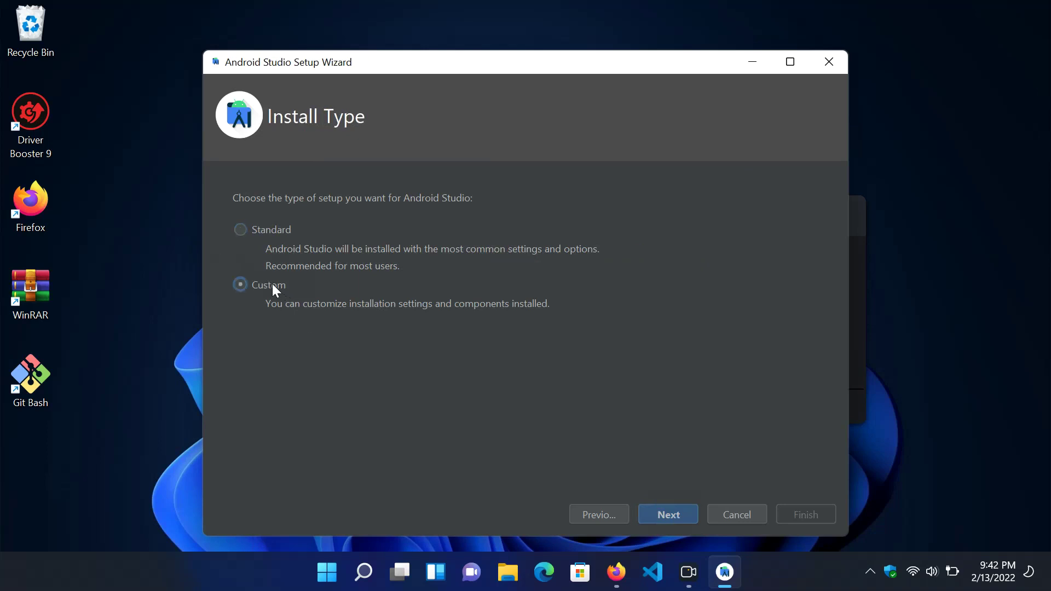
{"action": "left_click", "coordinate": [265, 230]}
{"action": "left_click", "coordinate": [267, 285]}
{"action": "left_click", "coordinate": [663, 511]}
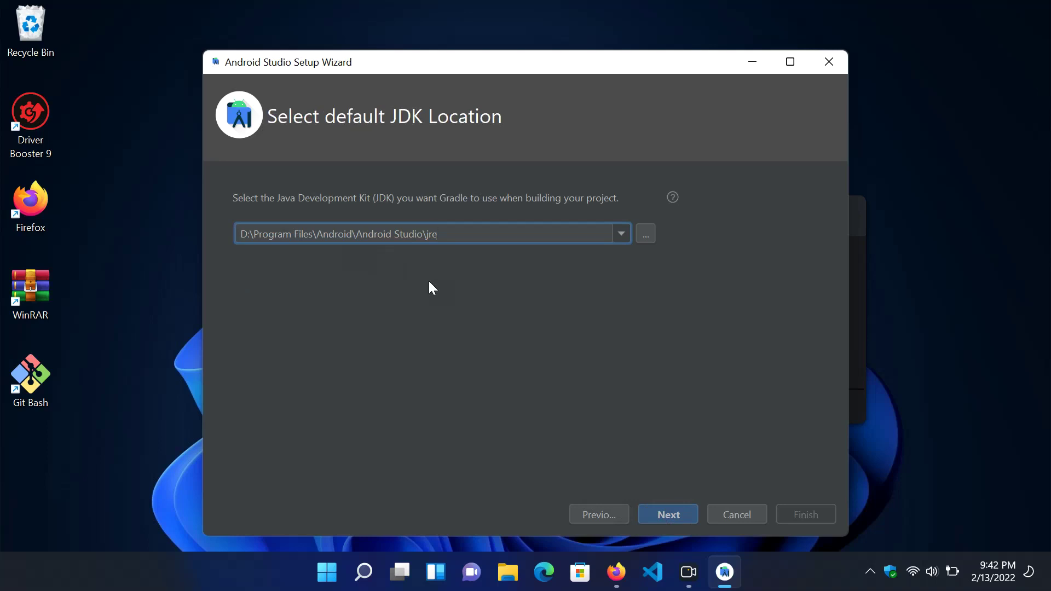
Keep D:\Program Files\Android\Android Studio\jre as the default JDK location and accept the Darcula UI theme.
{"action": "left_click", "coordinate": [622, 237]}
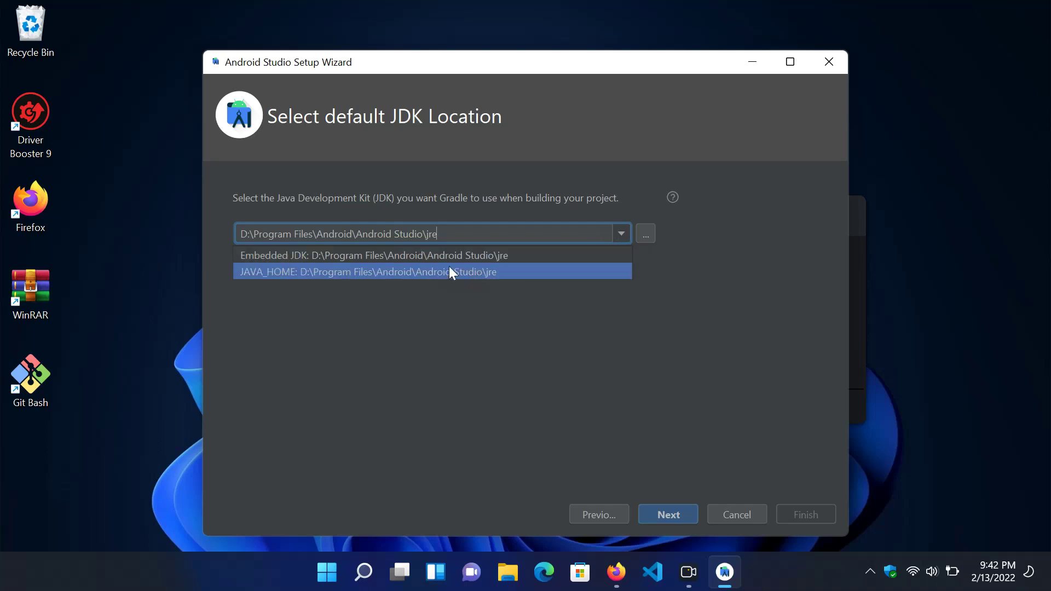
{"action": "left_click", "coordinate": [566, 375]}
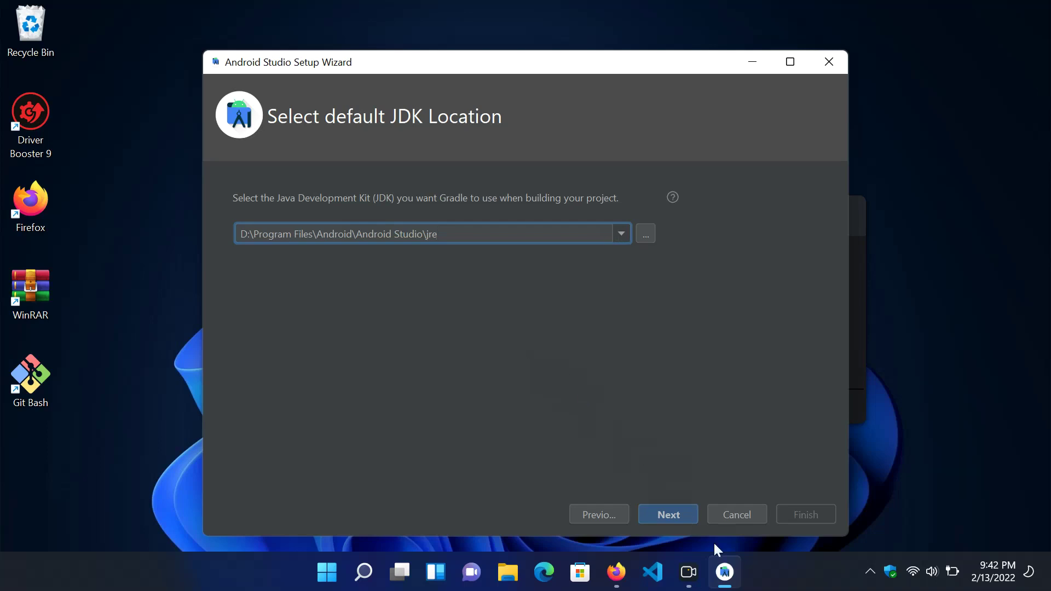
{"action": "left_click", "coordinate": [675, 518]}
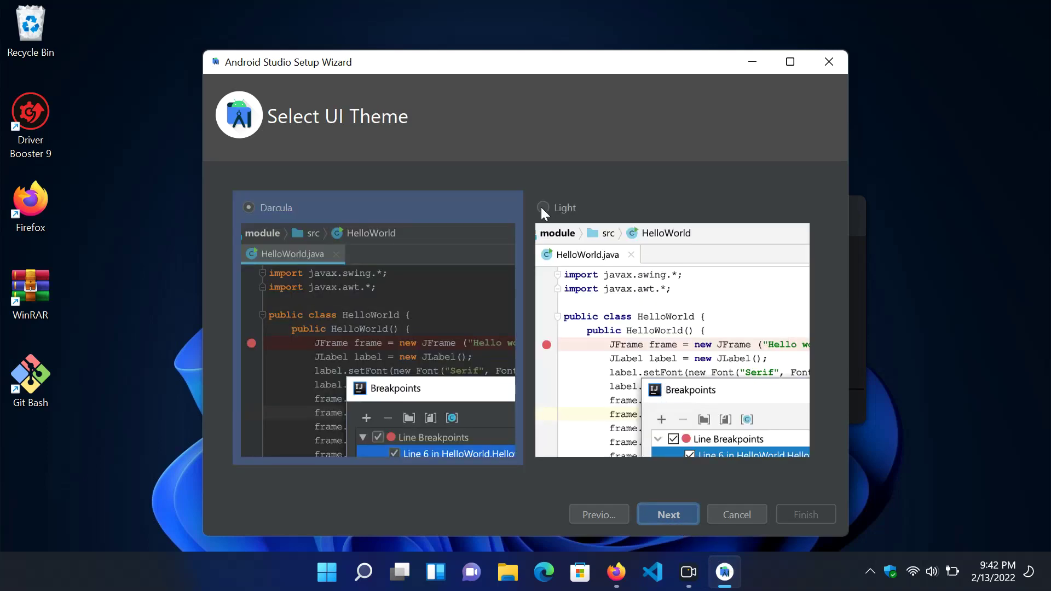
{"action": "left_click", "coordinate": [672, 515]}
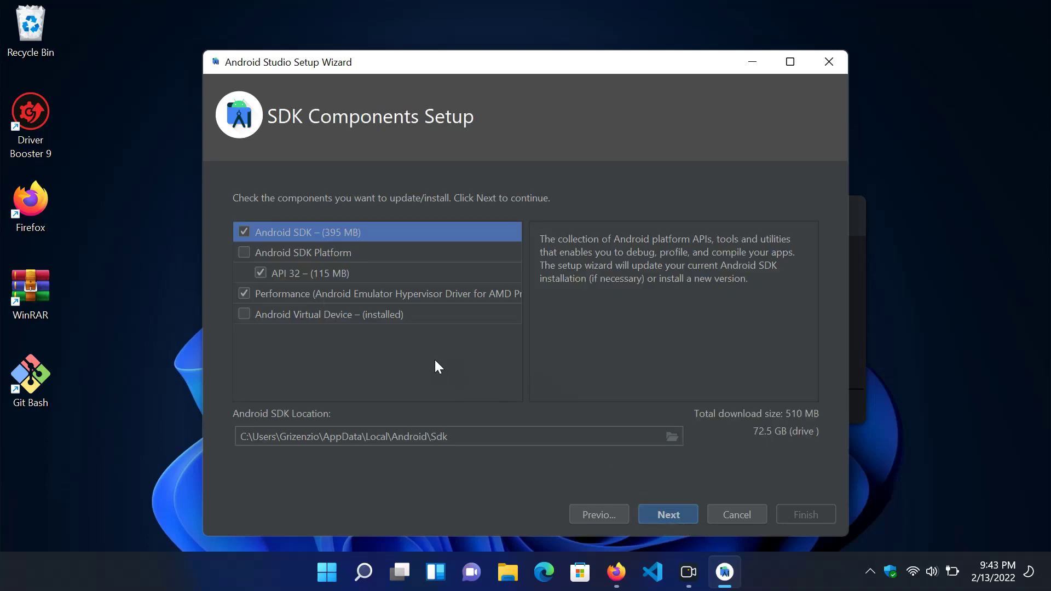
Set the Android SDK location to D:\Android\Sdk with Android SDK, API 32 and Performance included, and confirm the components.
{"action": "left_click", "coordinate": [244, 313]}
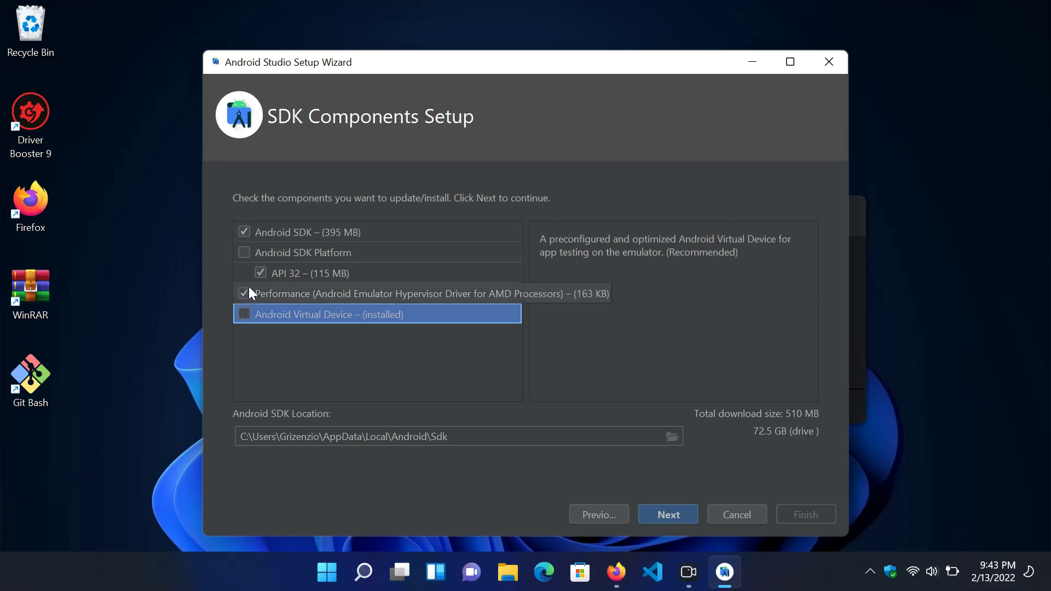
{"action": "left_click", "coordinate": [245, 254]}
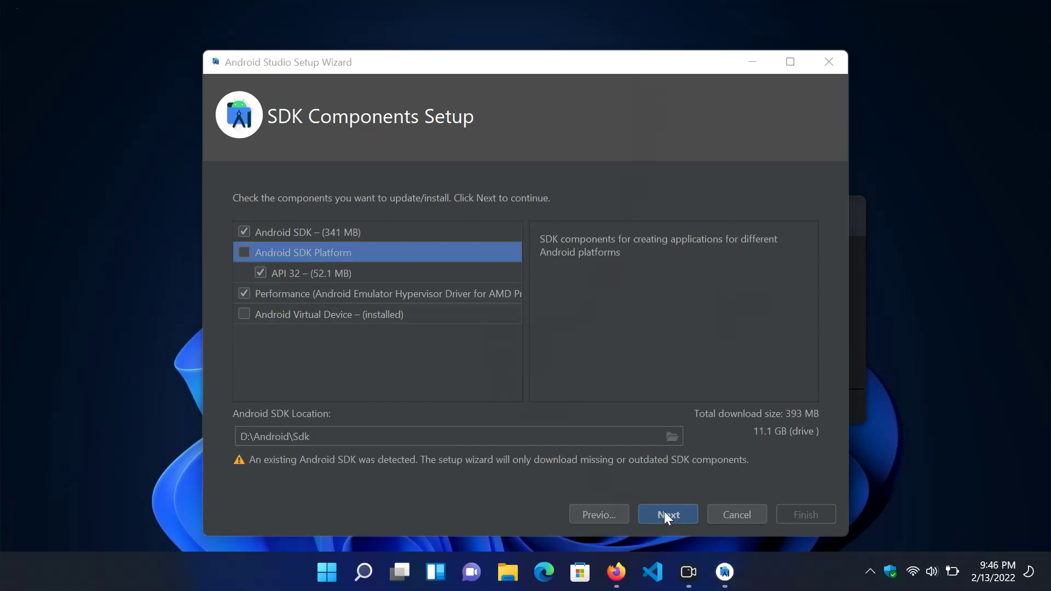
{"action": "left_click", "coordinate": [664, 512]}
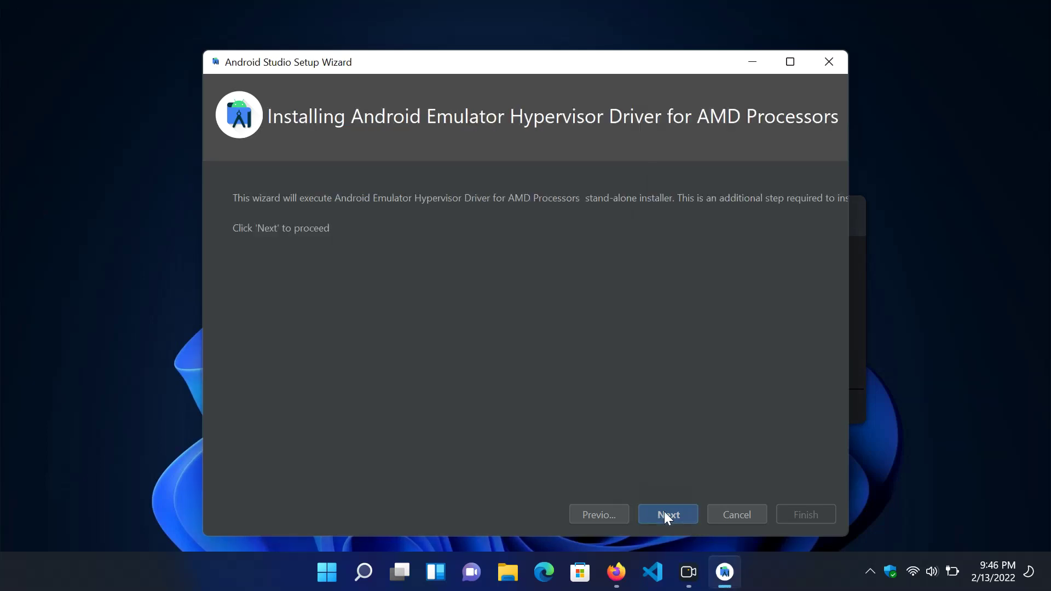
Accept the AMD hypervisor driver installation, review the settings, start downloading the SDK components and show the download details.
{"action": "left_click", "coordinate": [665, 512]}
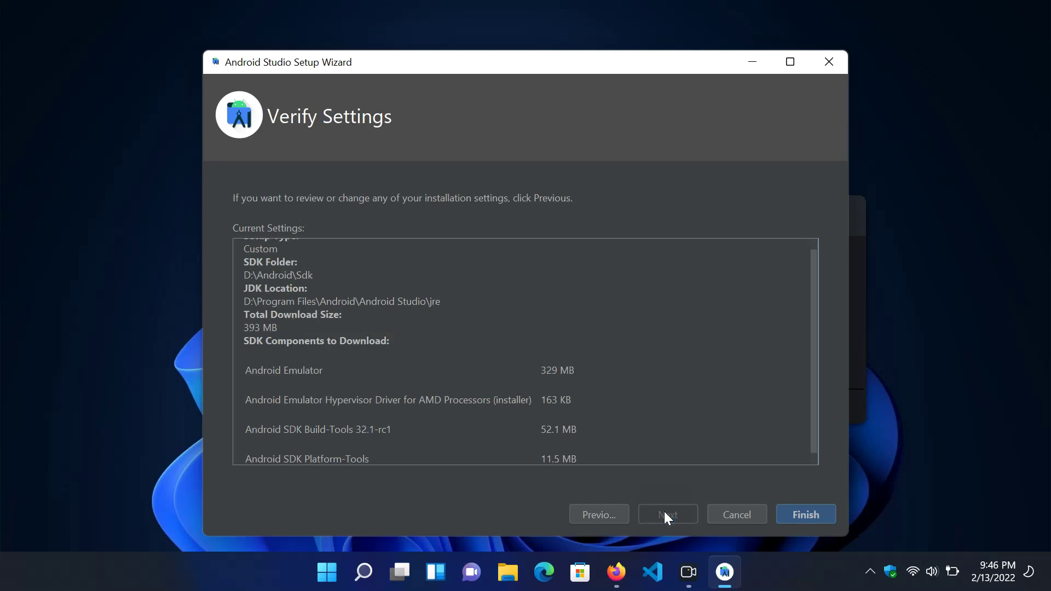
{"action": "scroll", "coordinate": [477, 256], "scroll_direction": "down", "scroll_amount": 1}
{"action": "left_click", "coordinate": [805, 518]}
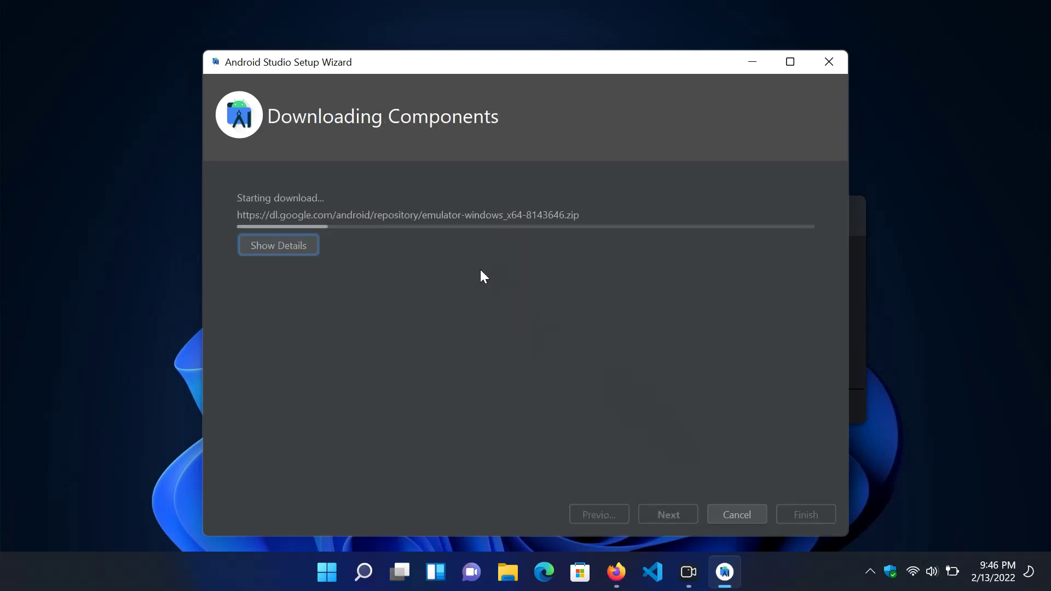
{"action": "left_click", "coordinate": [257, 253]}
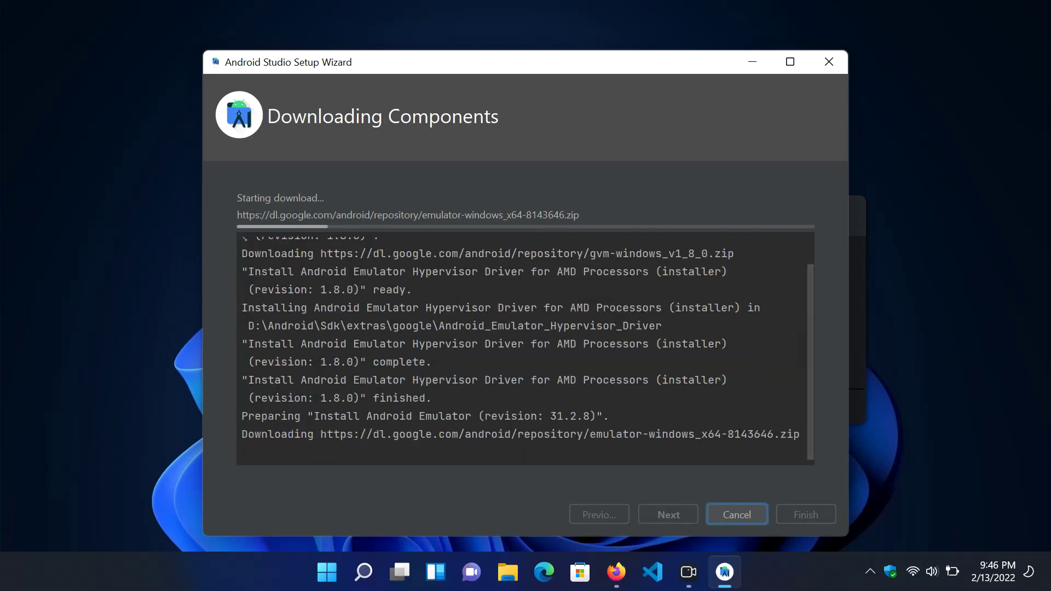
Check the component installation log, finish the setup wizard and maximize the Android Studio welcome window.
{"action": "scroll", "coordinate": [525, 348], "scroll_direction": "up", "scroll_amount": 1}
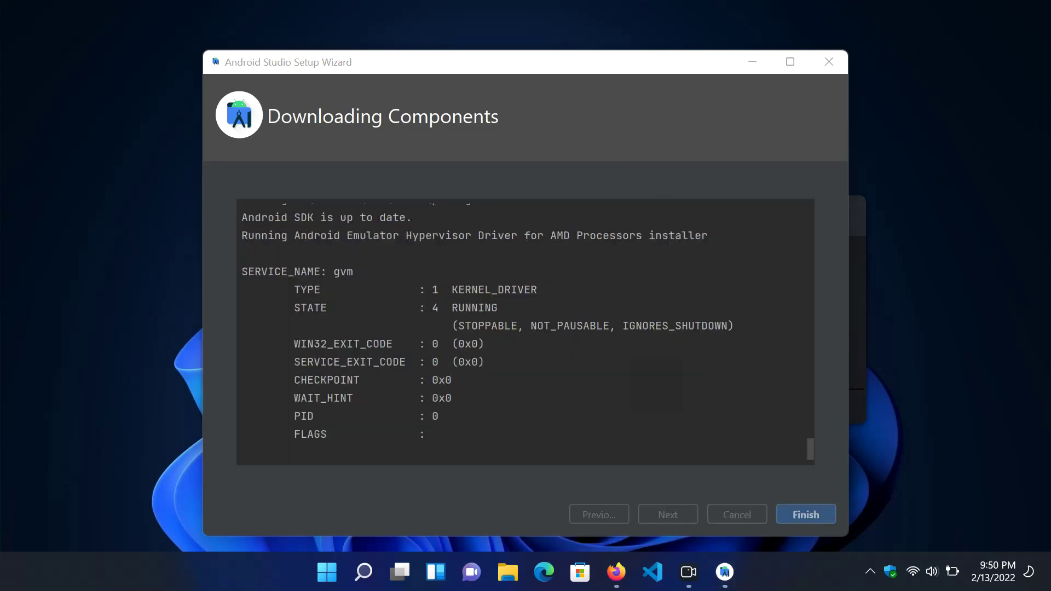
{"action": "scroll", "coordinate": [526, 331], "scroll_direction": "up", "scroll_amount": 7}
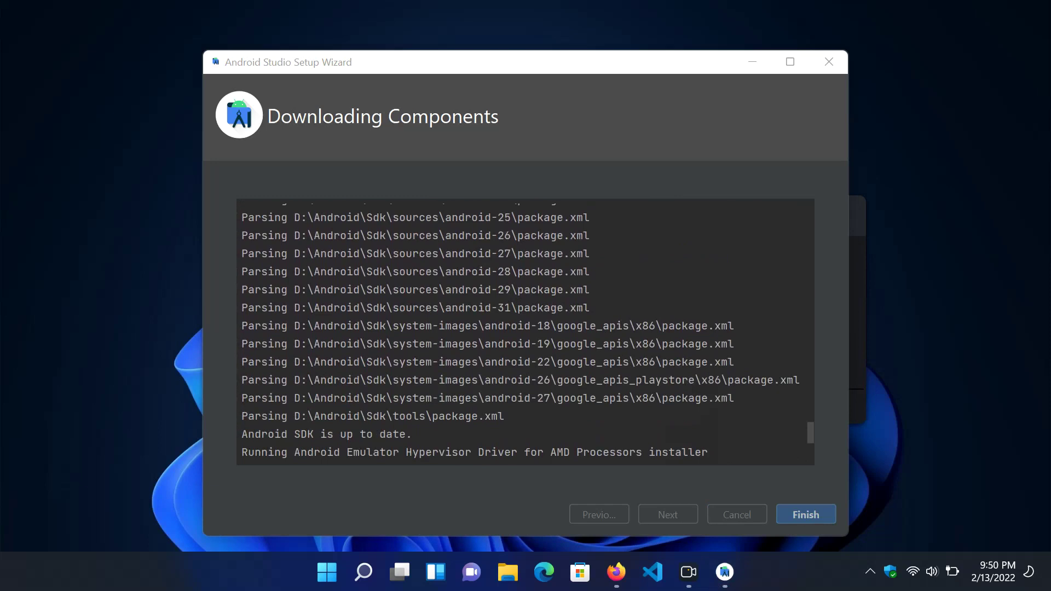
{"action": "scroll", "coordinate": [526, 332], "scroll_direction": "down", "scroll_amount": 7}
{"action": "scroll", "coordinate": [526, 331], "scroll_direction": "down", "scroll_amount": 1}
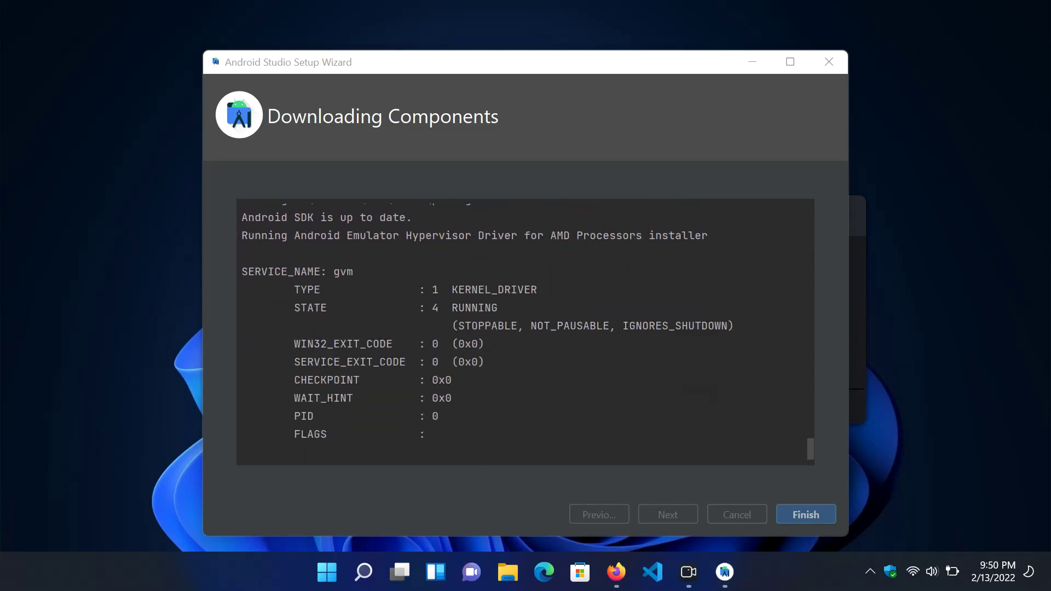
{"action": "left_click", "coordinate": [806, 516]}
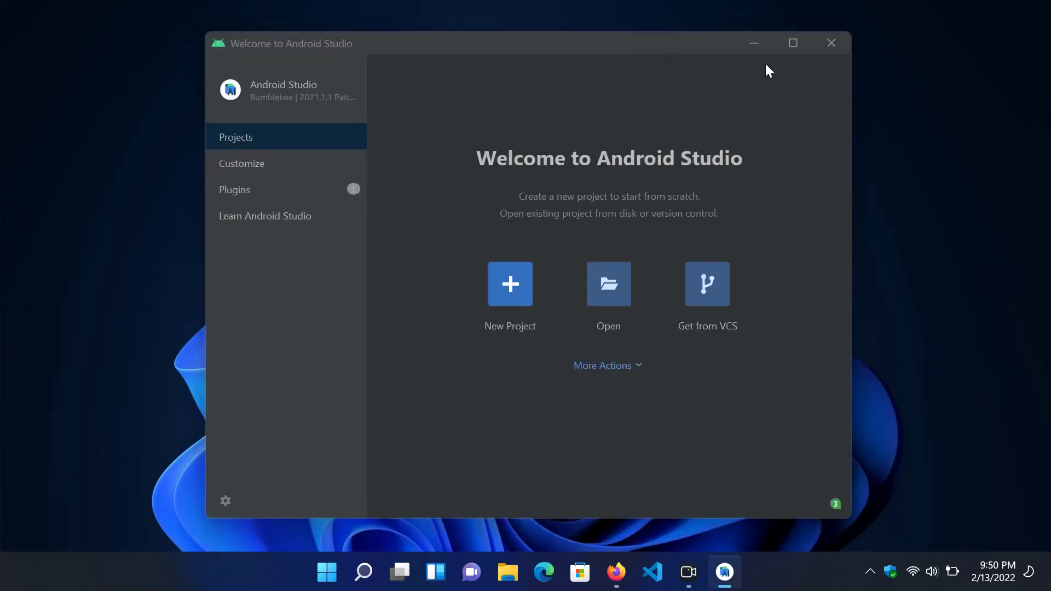
{"action": "left_click", "coordinate": [794, 43]}
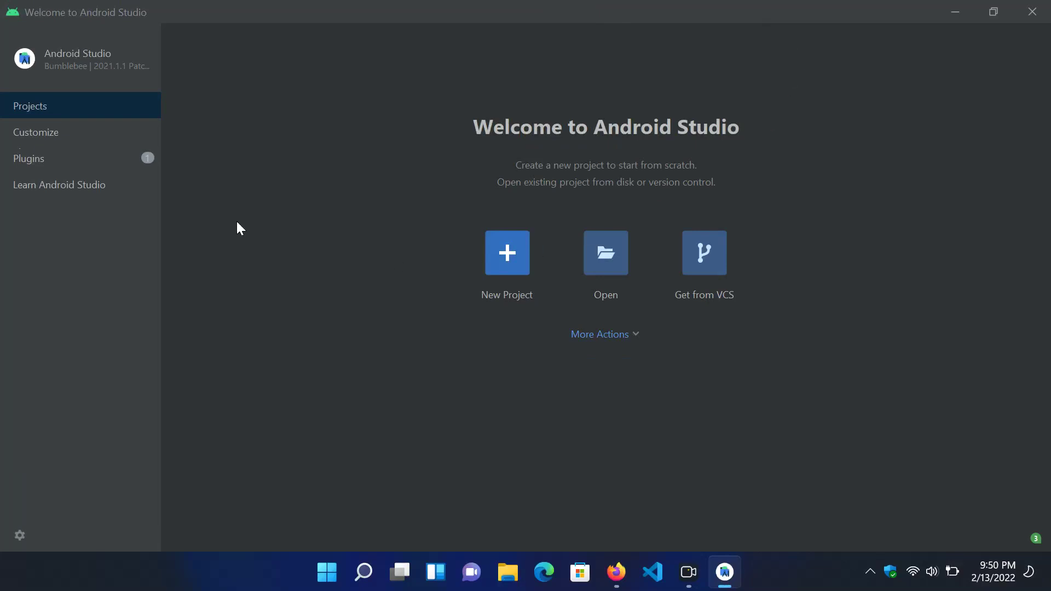
Examine the installed plugins, the customization settings and the learning resources of the welcome window, ending on the projects page.
{"action": "left_click", "coordinate": [53, 159]}
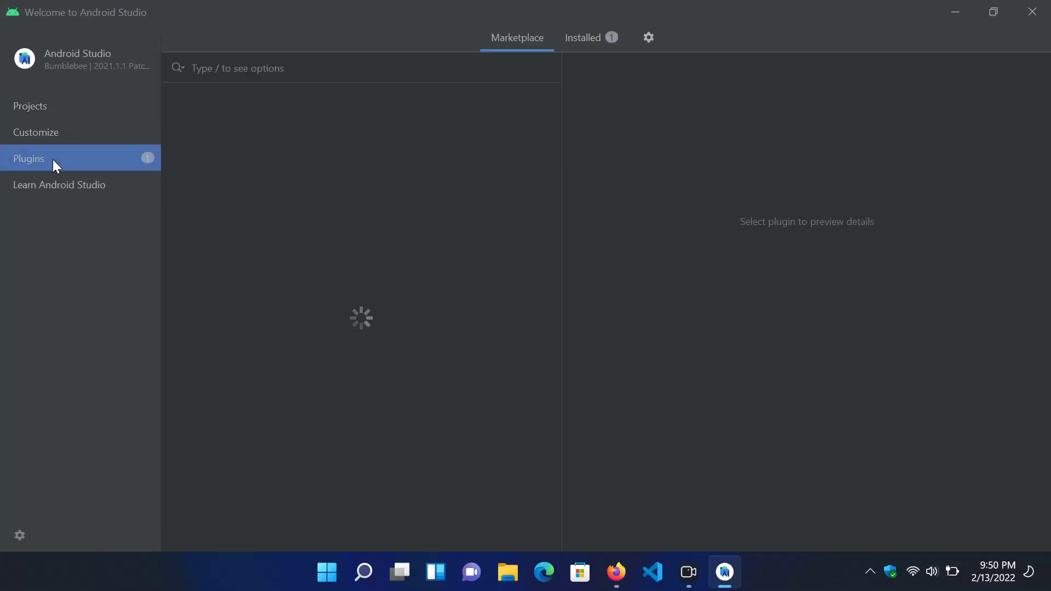
{"action": "left_click", "coordinate": [604, 41]}
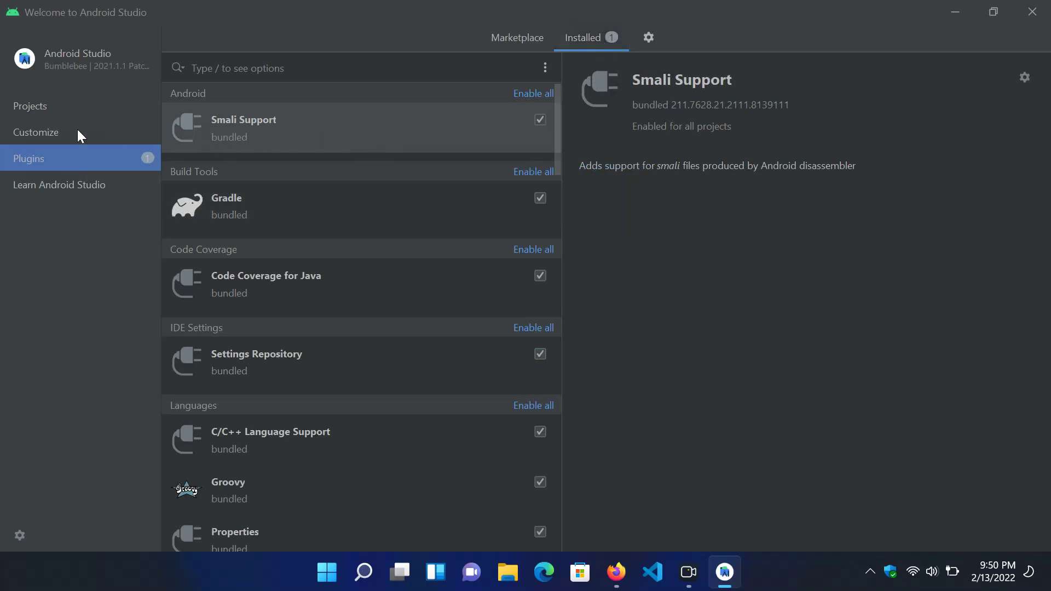
{"action": "left_click", "coordinate": [112, 133]}
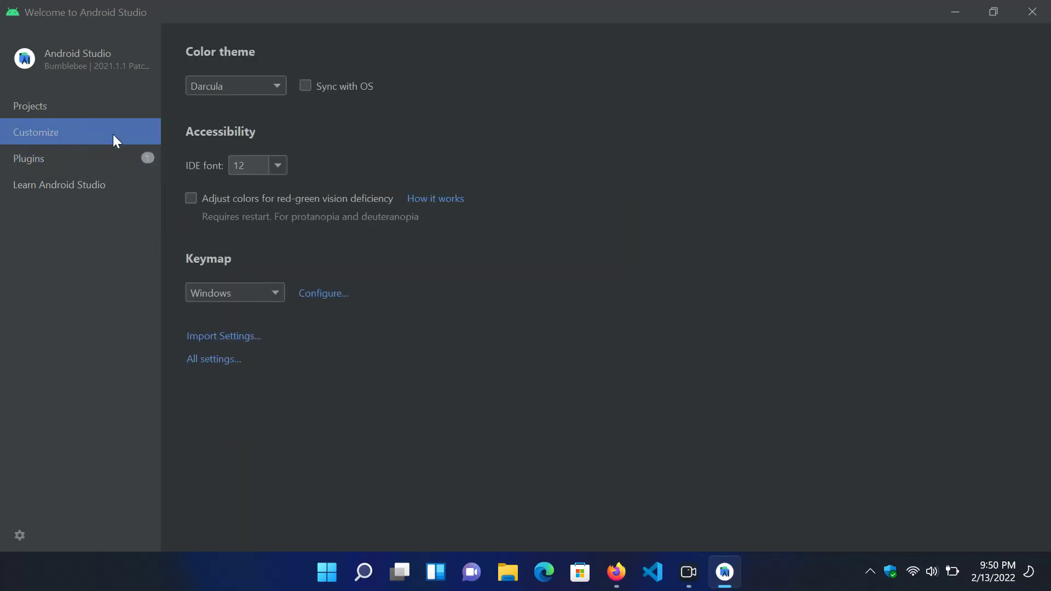
{"action": "left_click", "coordinate": [75, 103]}
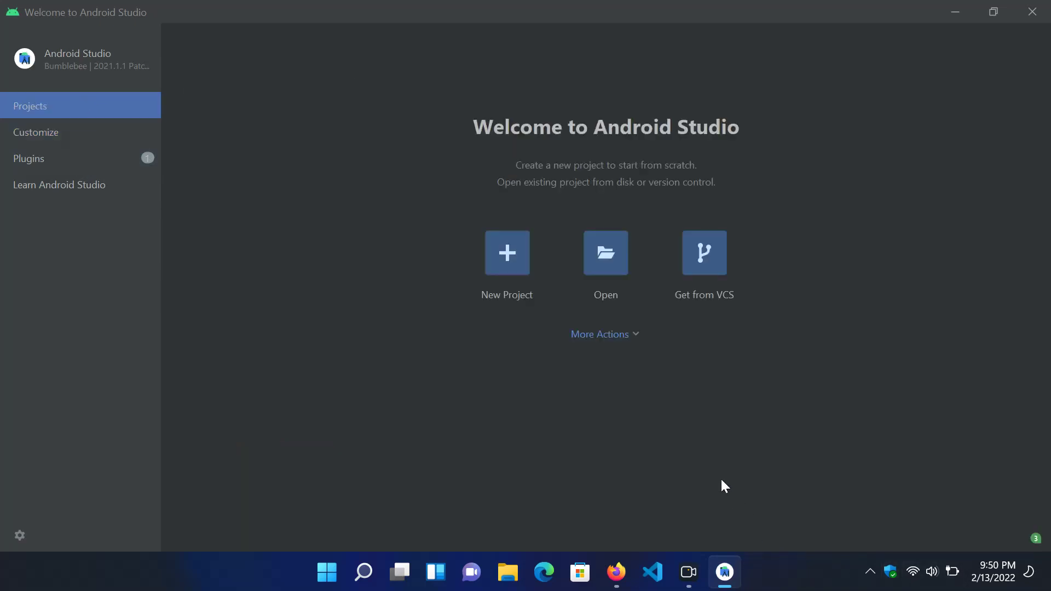
{"action": "left_click", "coordinate": [87, 195]}
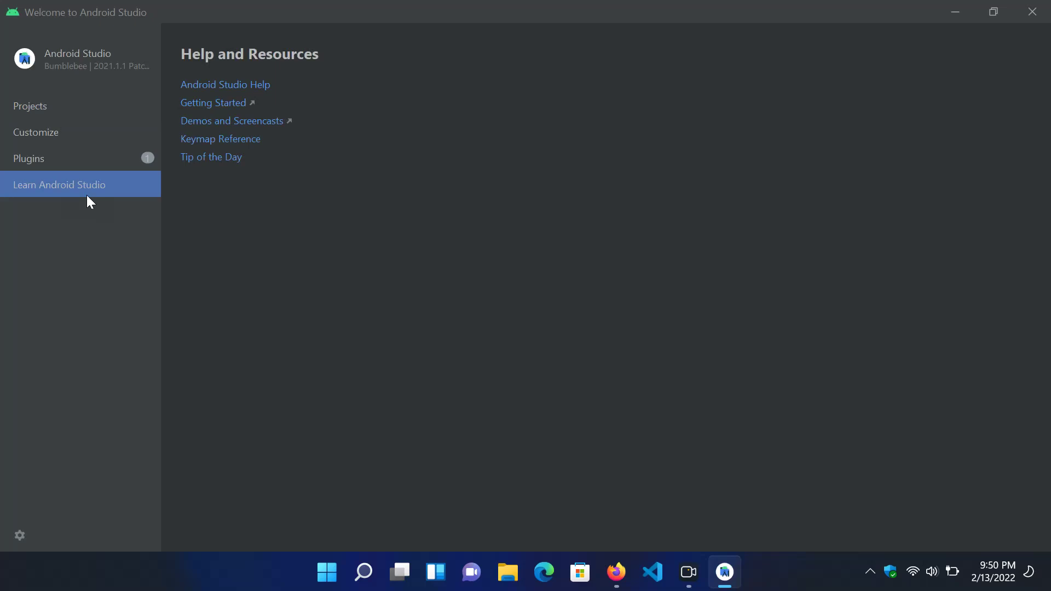
{"action": "left_click", "coordinate": [82, 162]}
{"action": "scroll", "coordinate": [229, 169], "scroll_direction": "down", "scroll_amount": 3}
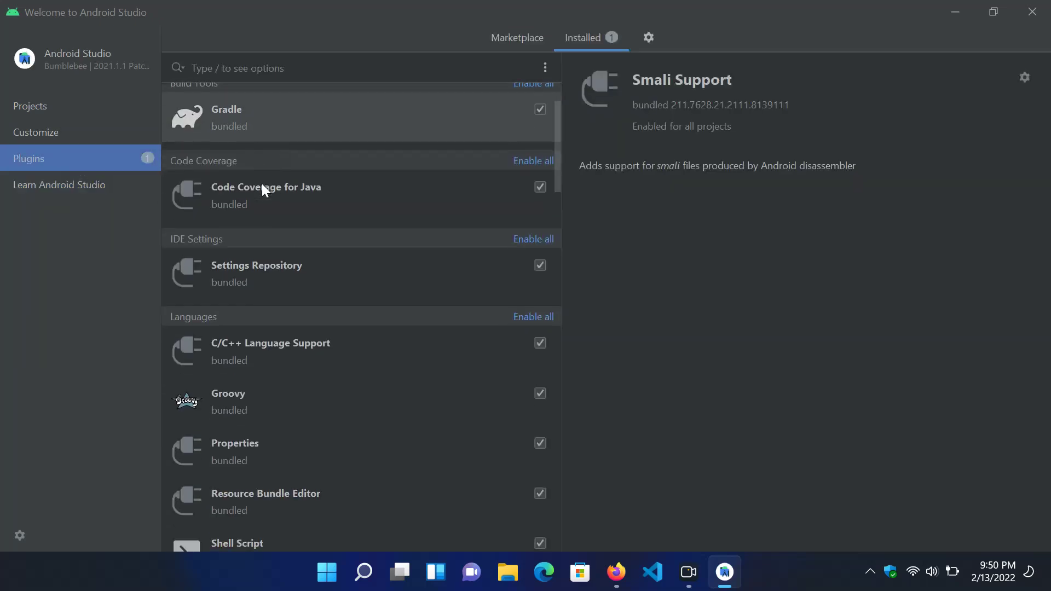
{"action": "left_click", "coordinate": [76, 137]}
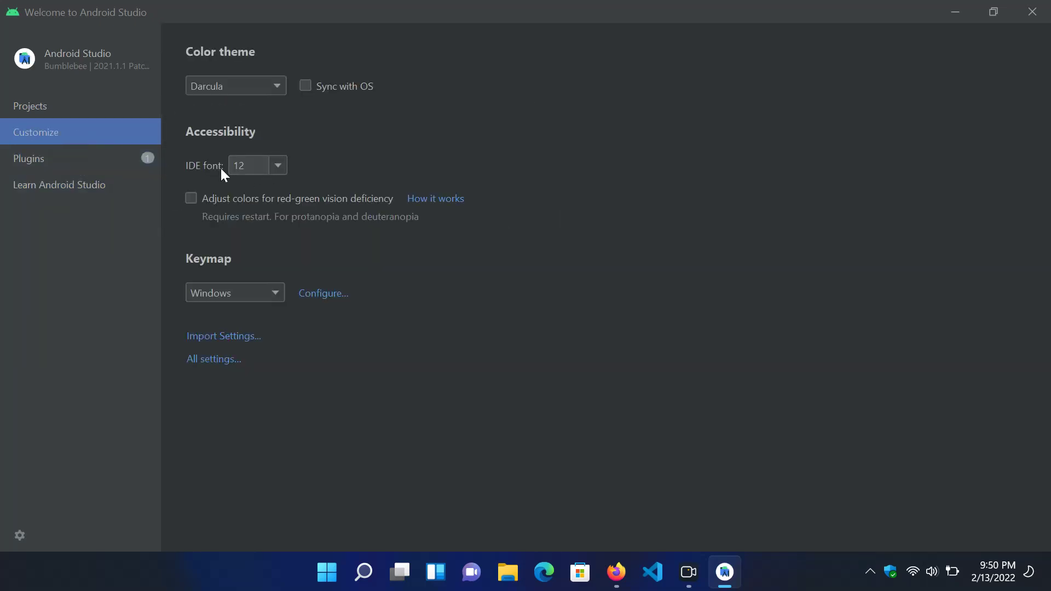
{"action": "left_click", "coordinate": [101, 109]}
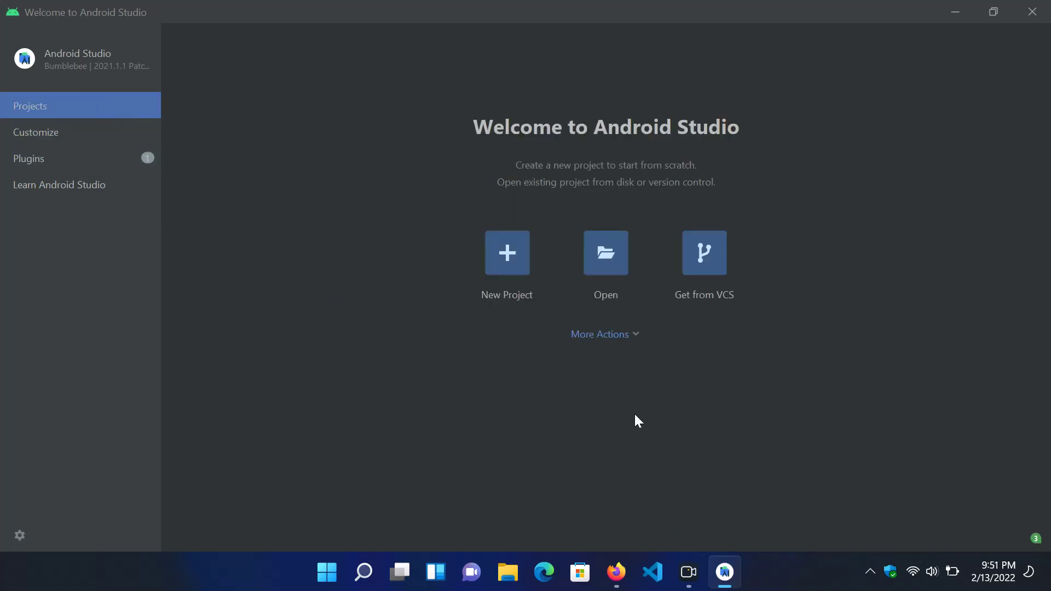
Start creating a new project and look through the Phone and Tablet activity templates.
{"action": "left_click", "coordinate": [515, 261]}
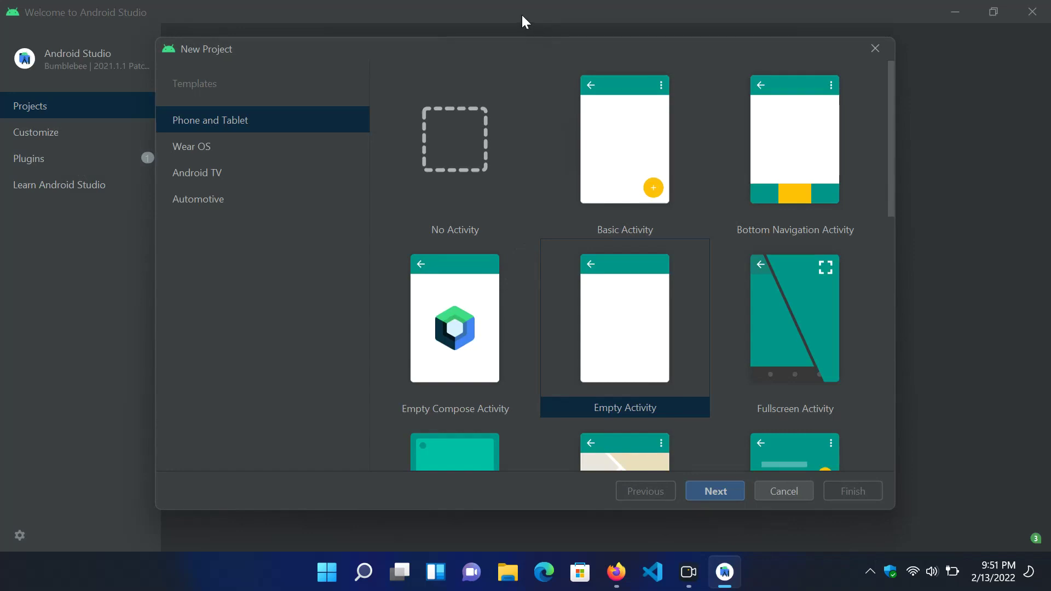
{"action": "scroll", "coordinate": [659, 356], "scroll_direction": "down", "scroll_amount": 3}
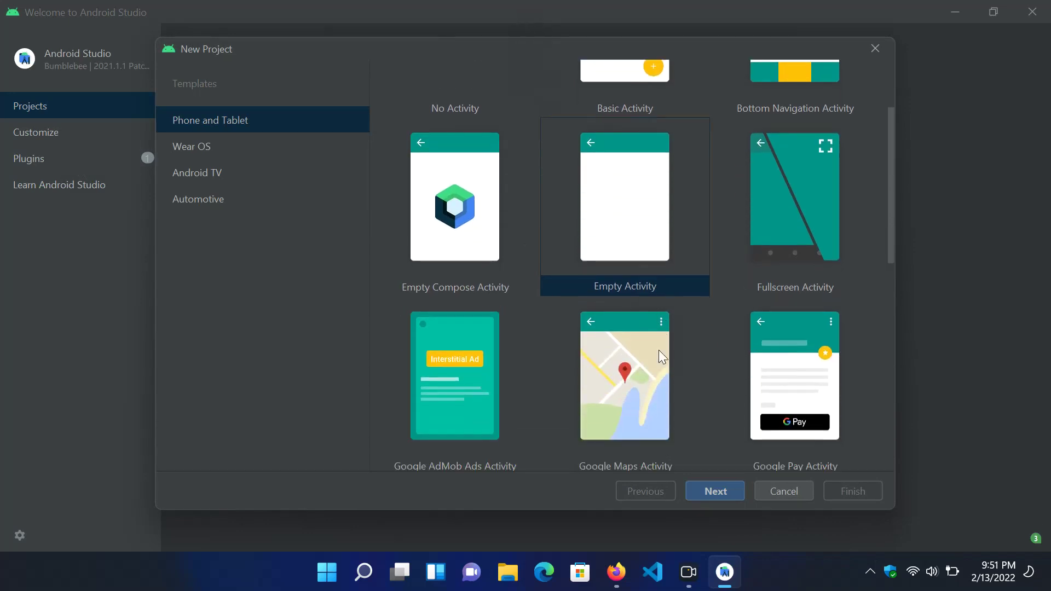
{"action": "scroll", "coordinate": [658, 357], "scroll_direction": "down", "scroll_amount": 10}
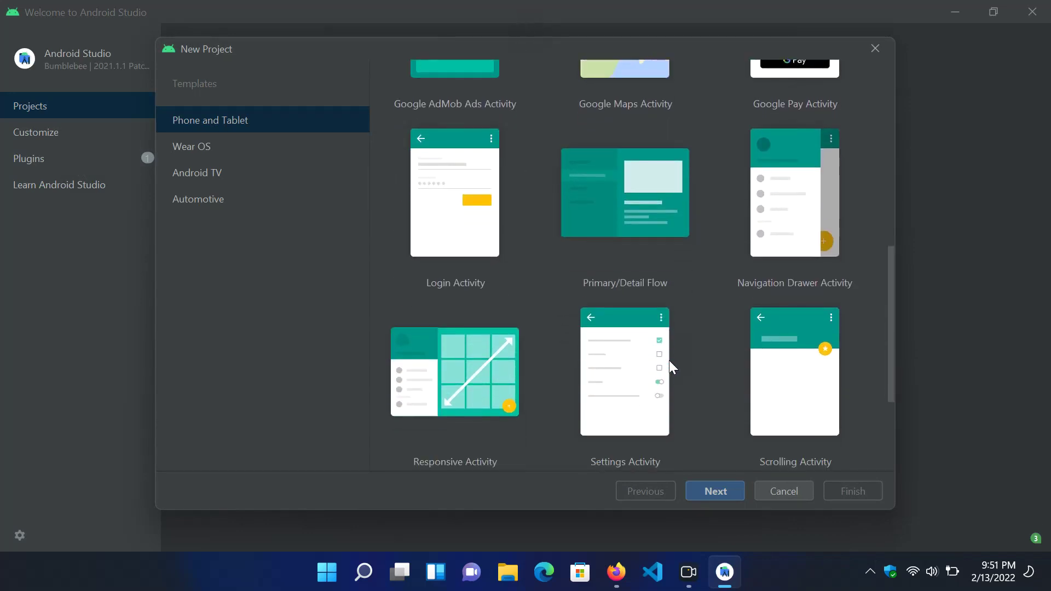
{"action": "scroll", "coordinate": [669, 360], "scroll_direction": "down", "scroll_amount": 2}
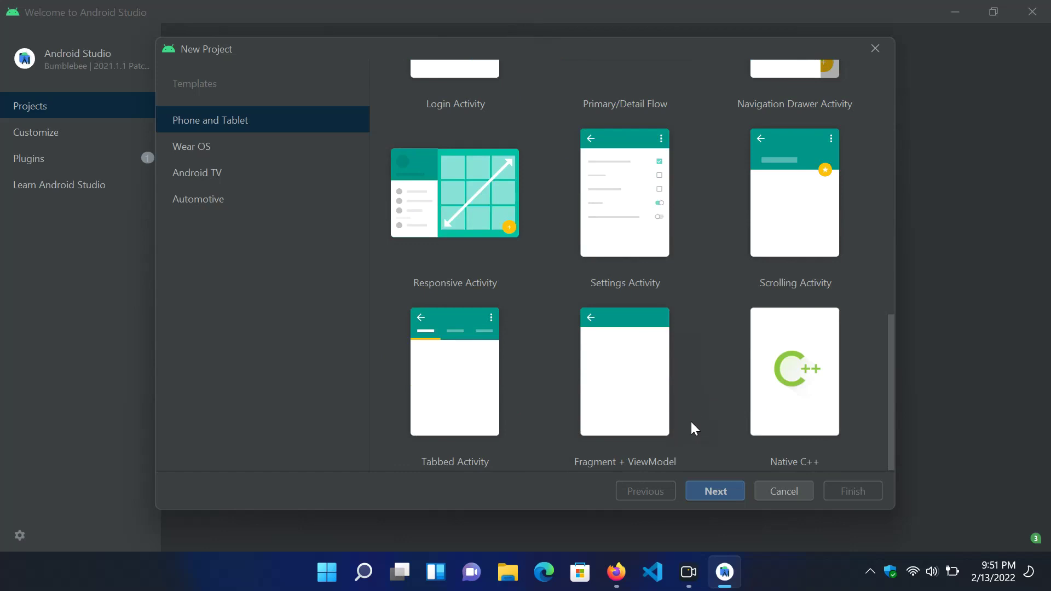